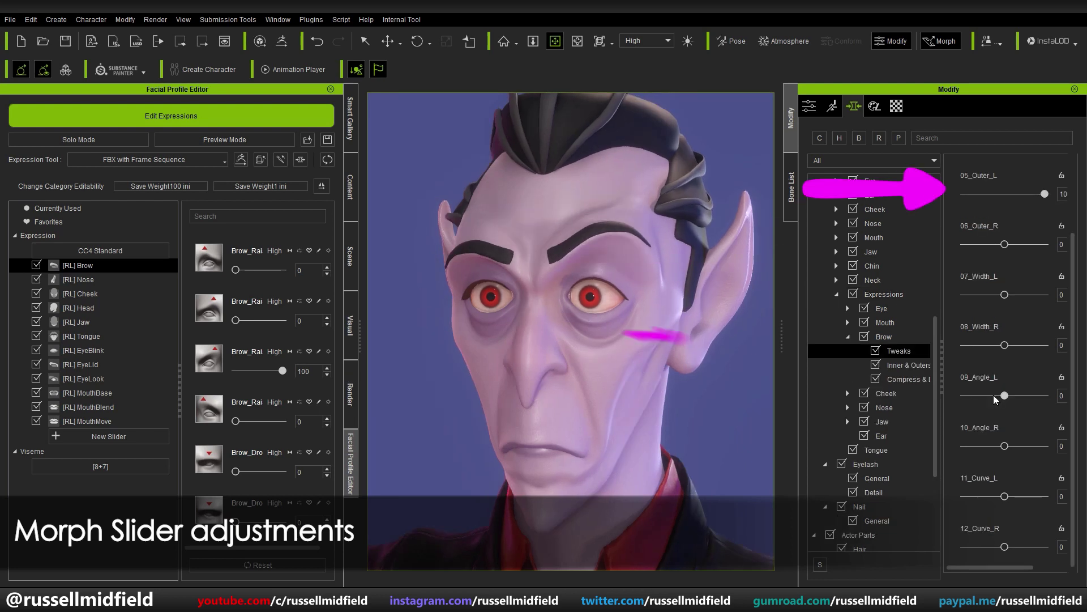
- Preview Brow Raise at full strength and tweak the left brow: angle about -64, outer compression 10
drag(964, 395, 995, 395)
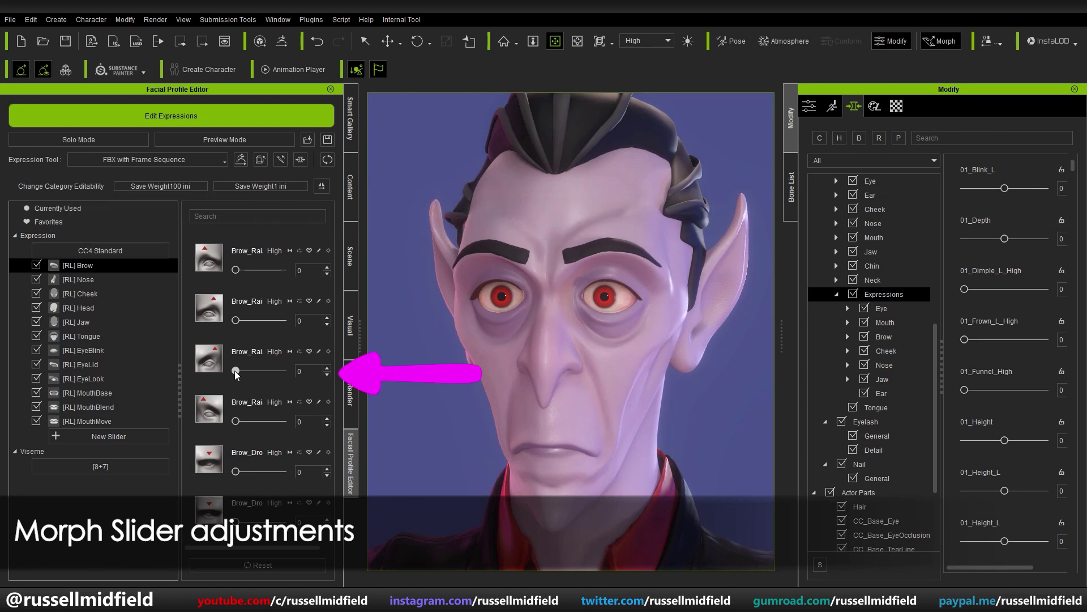
drag(236, 370, 347, 377)
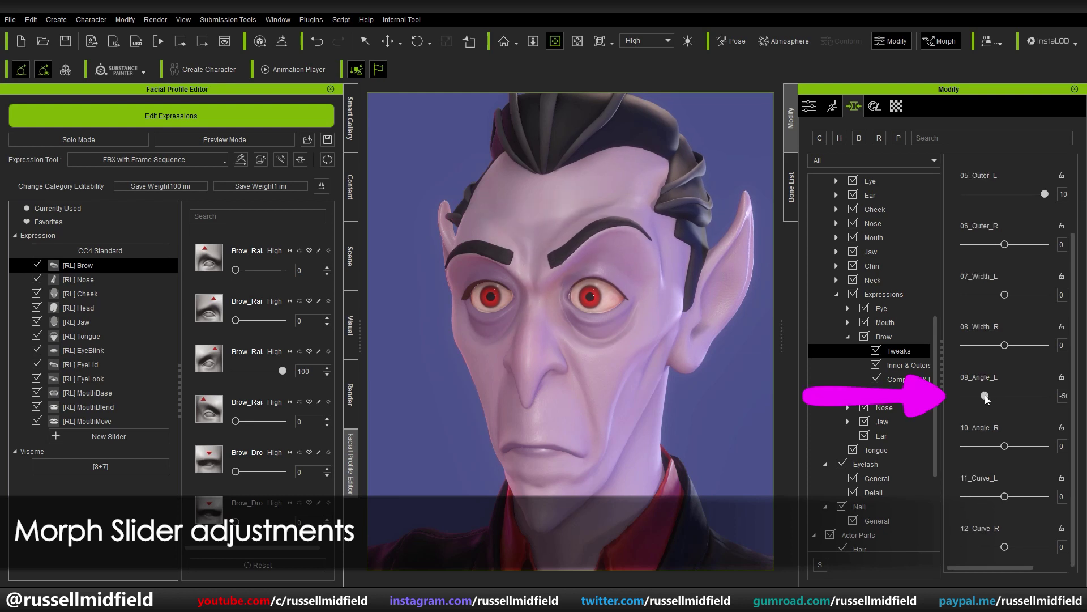
drag(990, 395, 981, 399)
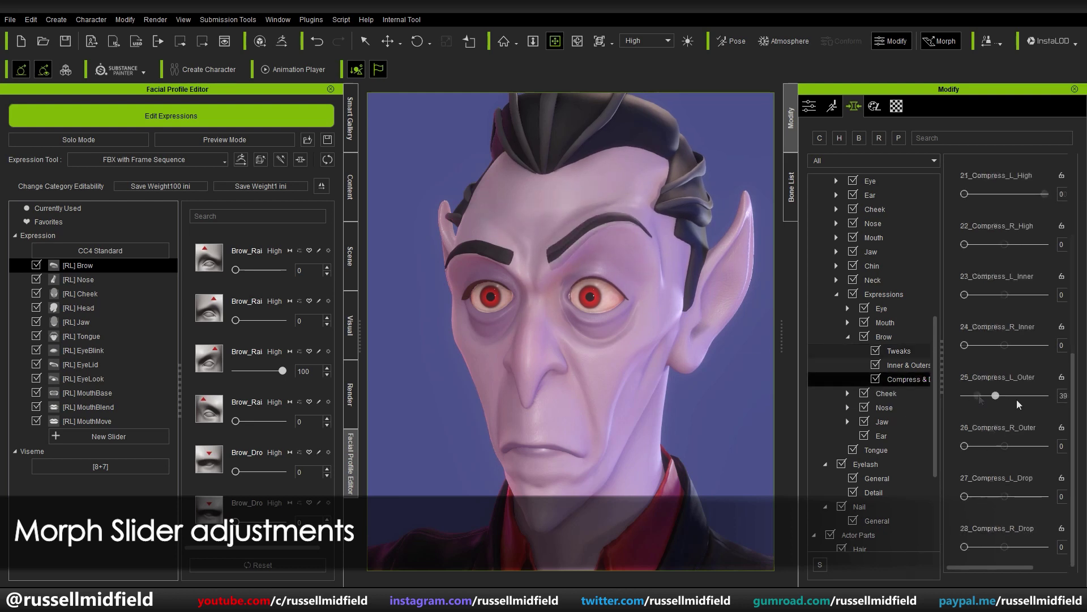
drag(1017, 399, 1049, 403)
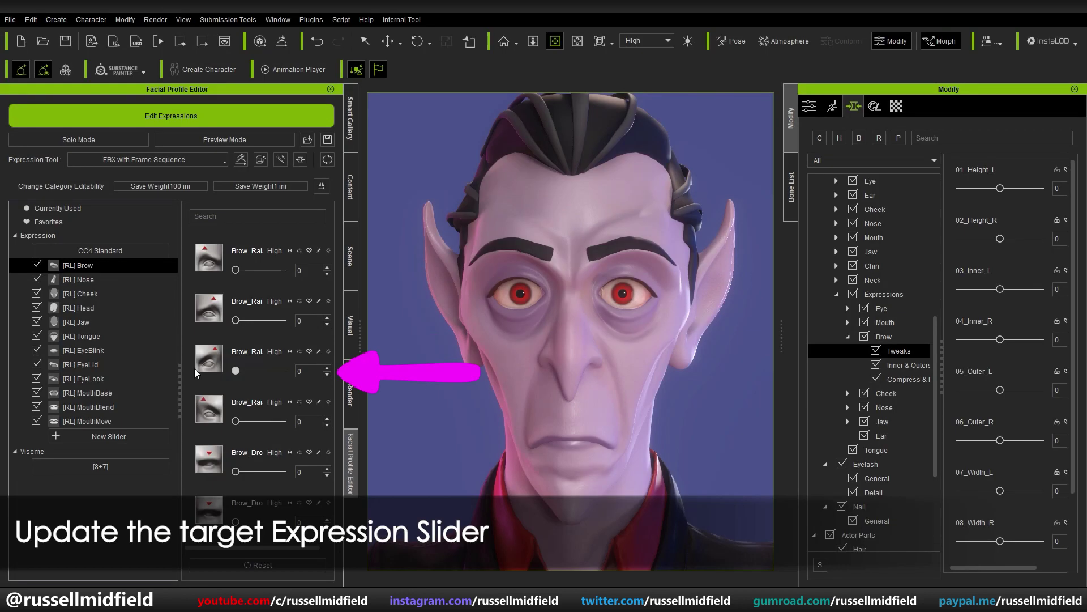
- Bake the brow tweaks into the Brow Raise slider and mirror-copy it to the other side
click(300, 351)
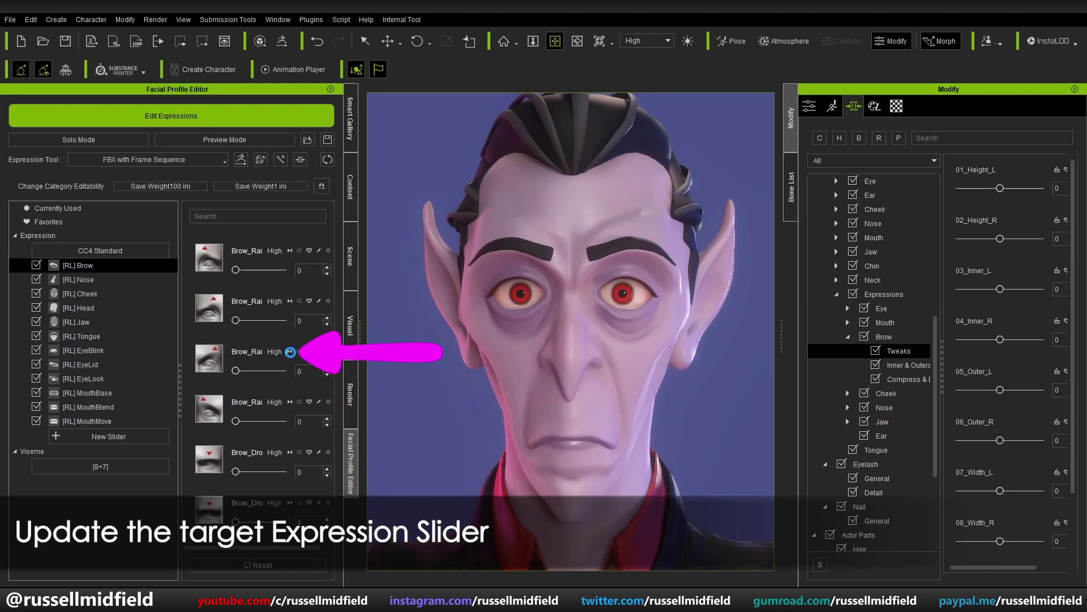
click(290, 351)
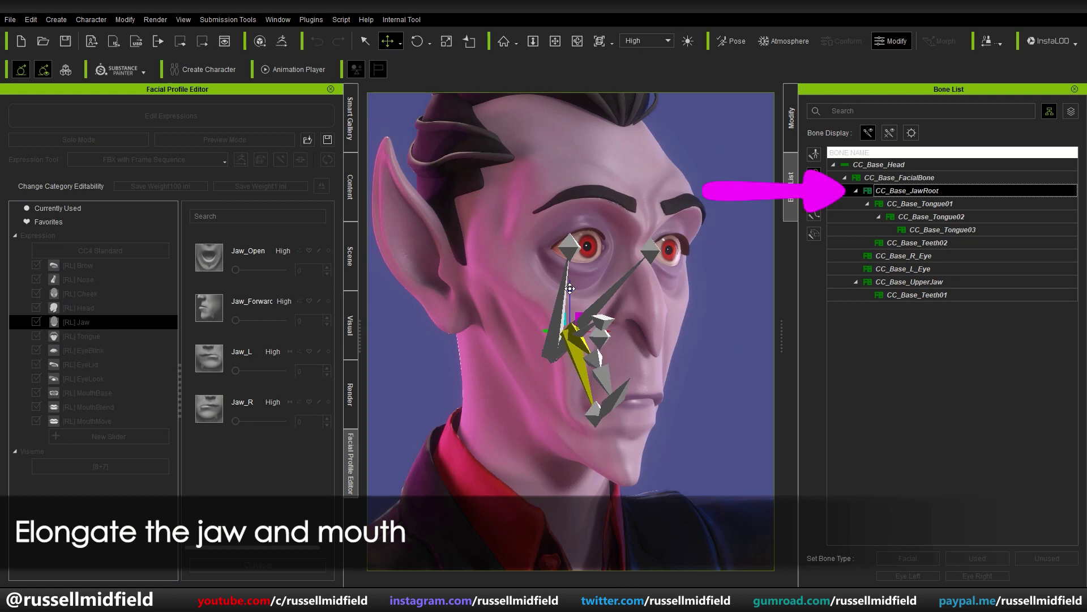
- Lower the jaw bone, set mouth morphs (height 53, left corner -73, depth -50), and test Jaw_Open at 100
drag(569, 289, 571, 325)
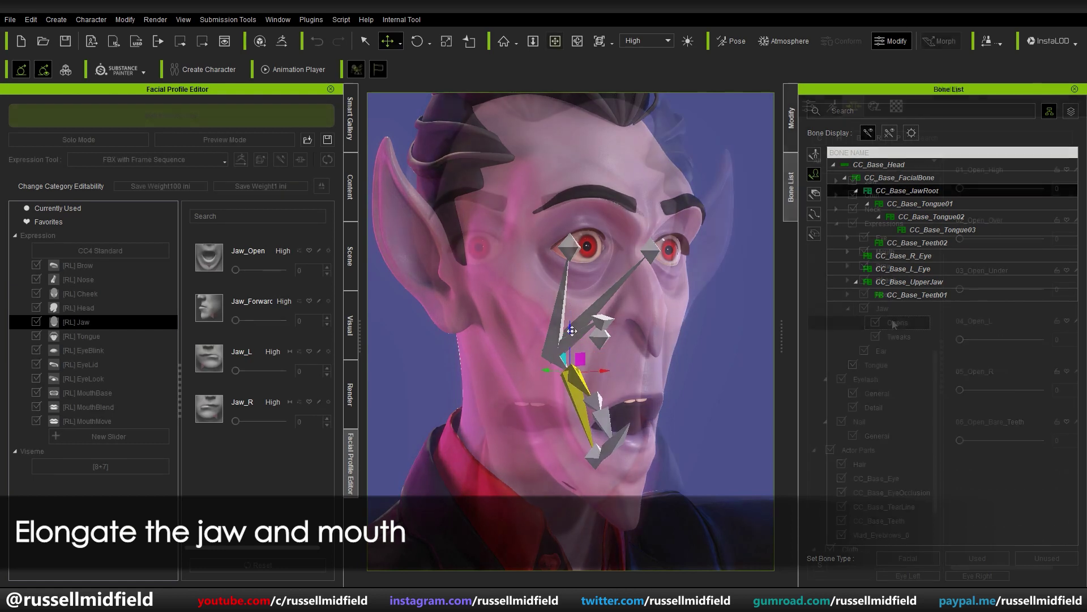
drag(961, 189, 1011, 192)
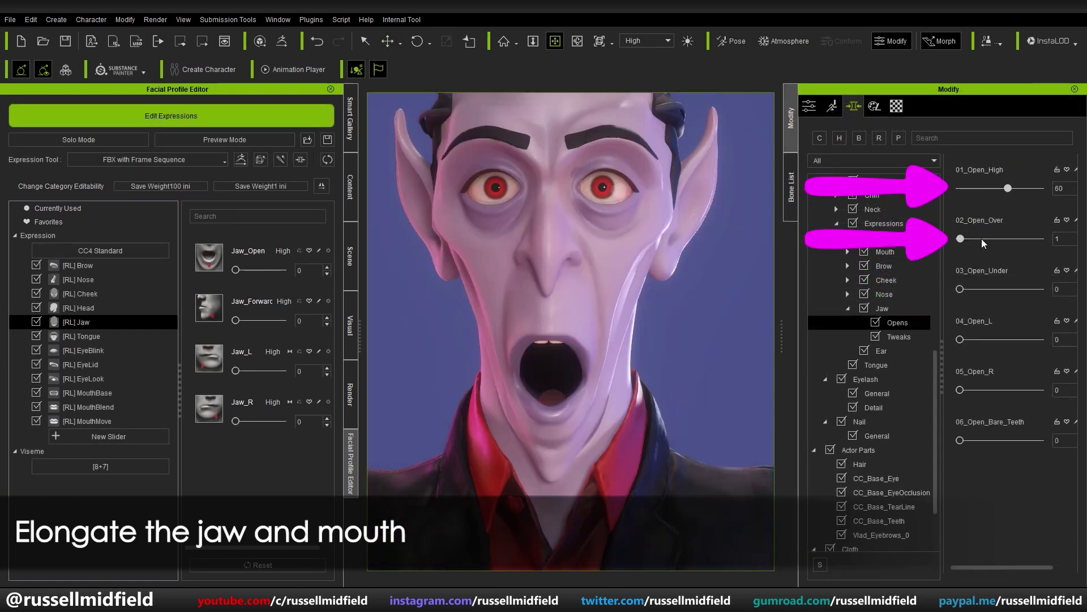
drag(980, 239, 994, 240)
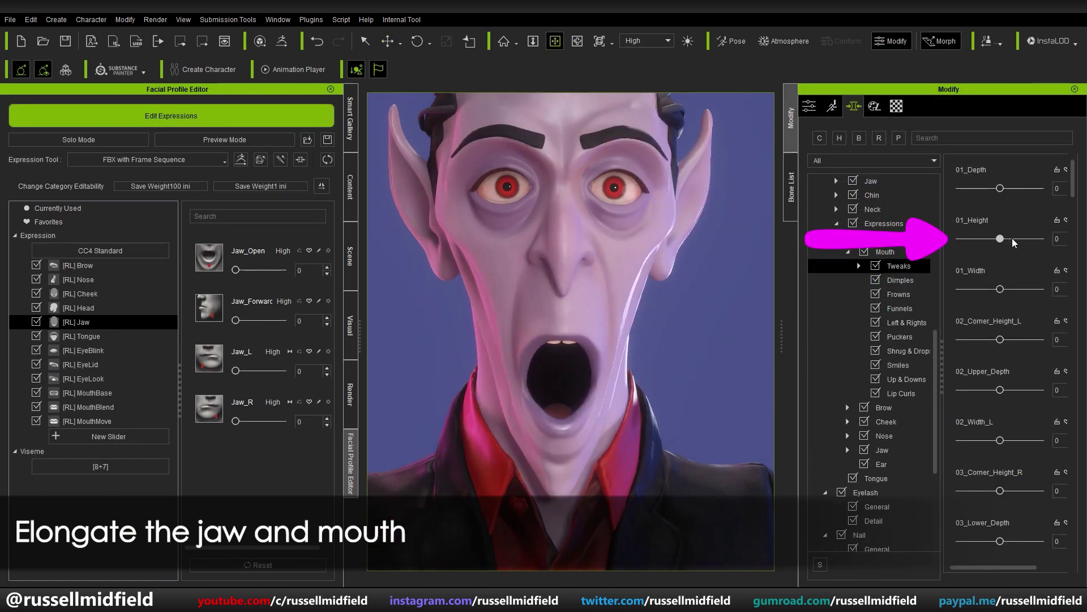
drag(1011, 238, 1025, 236)
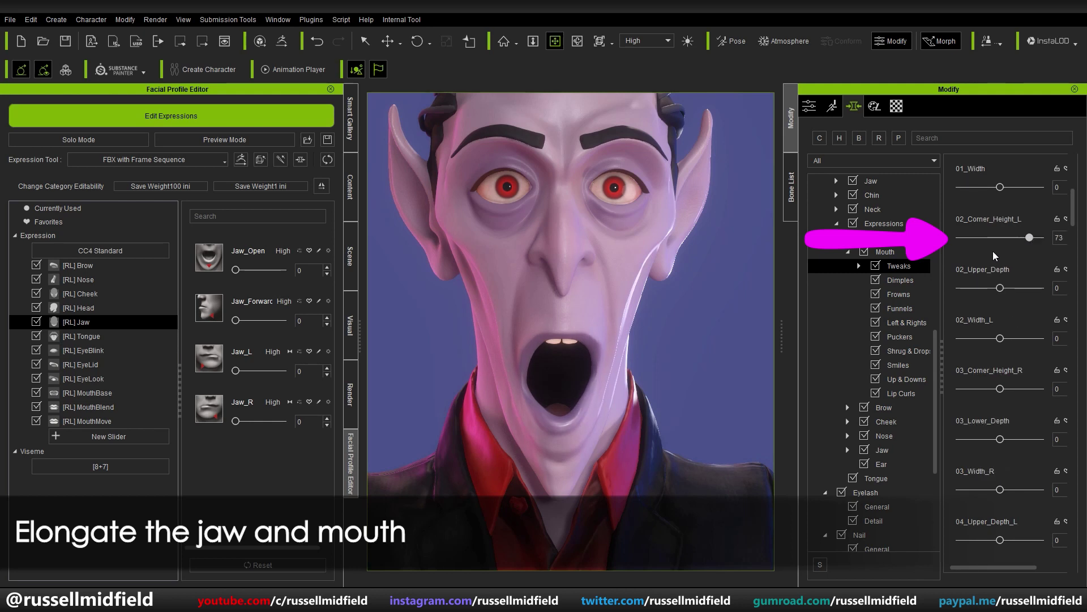
drag(994, 250, 963, 250)
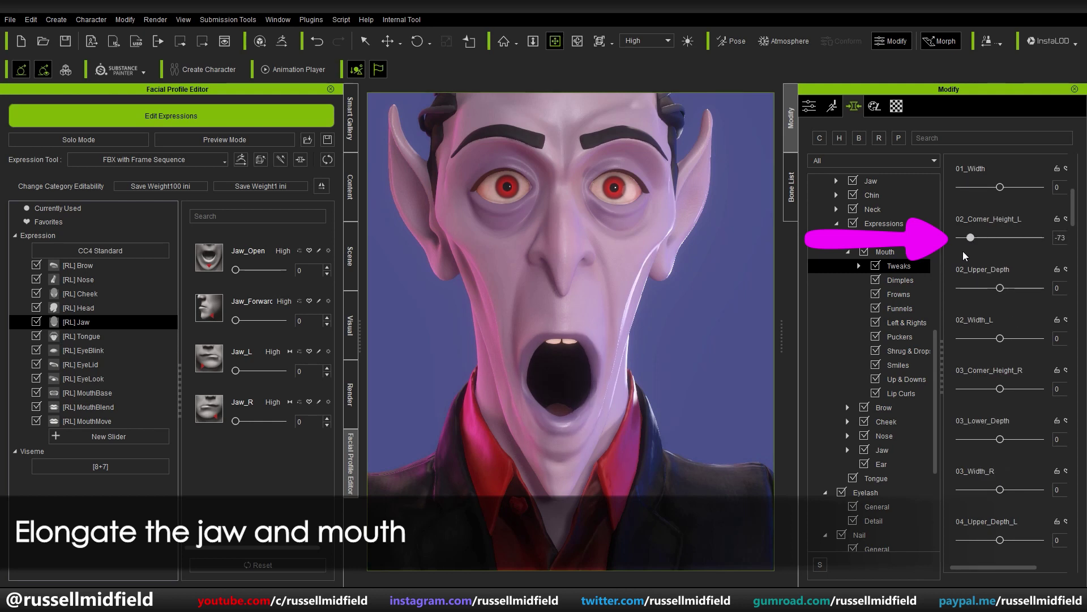
drag(965, 375, 1025, 376)
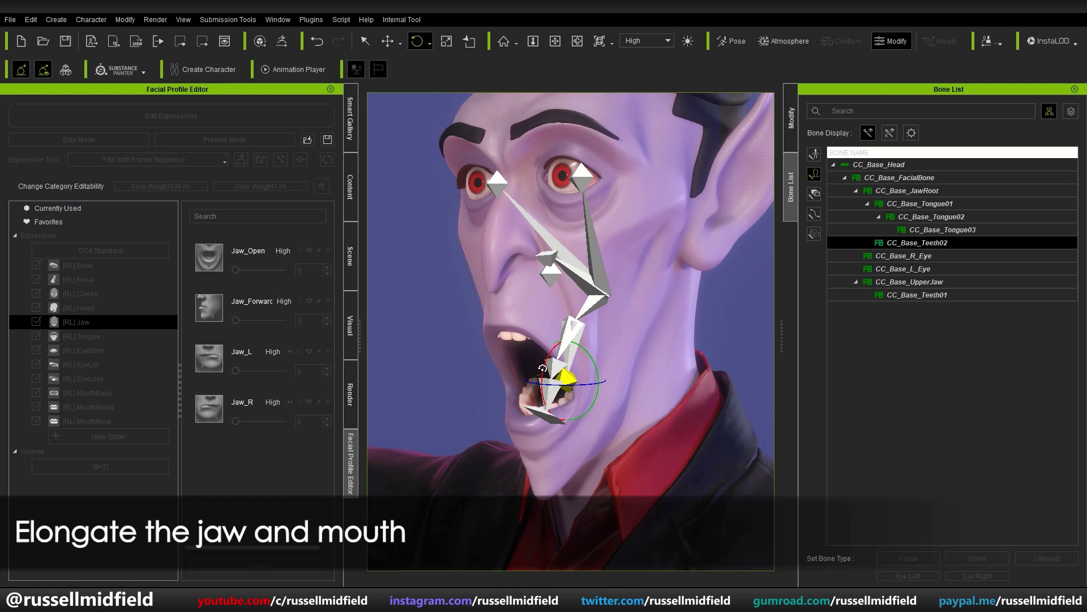
drag(538, 356, 543, 364)
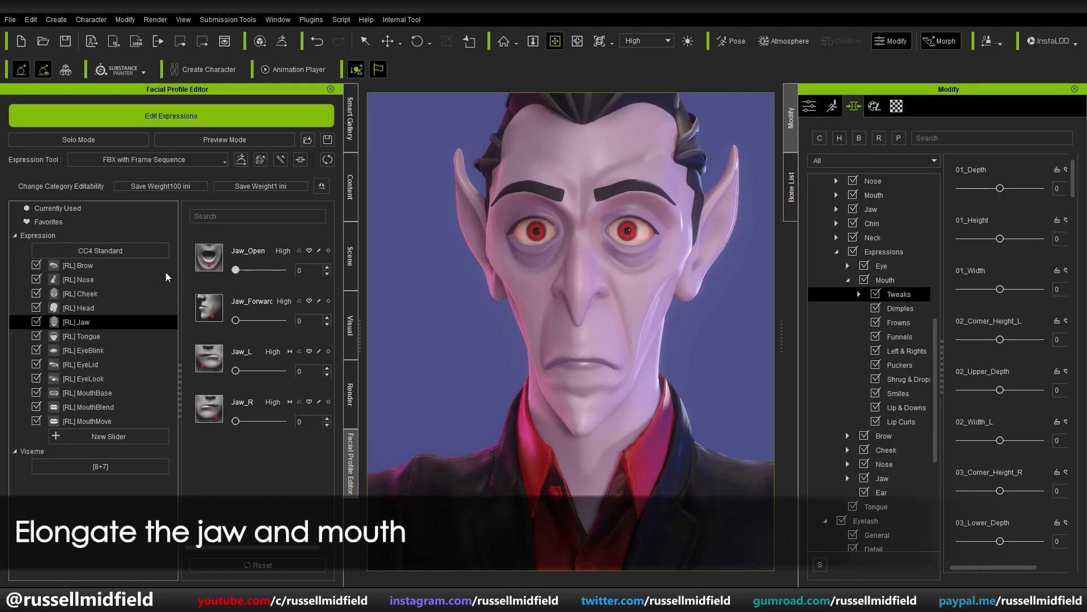
drag(235, 270, 384, 276)
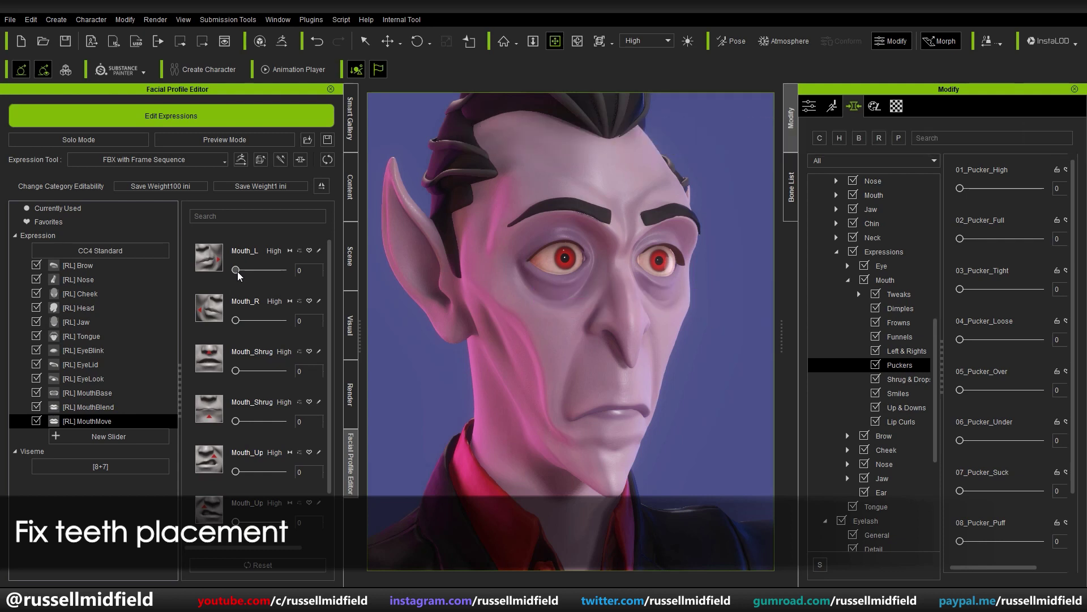
- With Mouth_L at 100, narrow the teeth width, then return Mouth_L to 0 to check the fit
drag(236, 270, 282, 271)
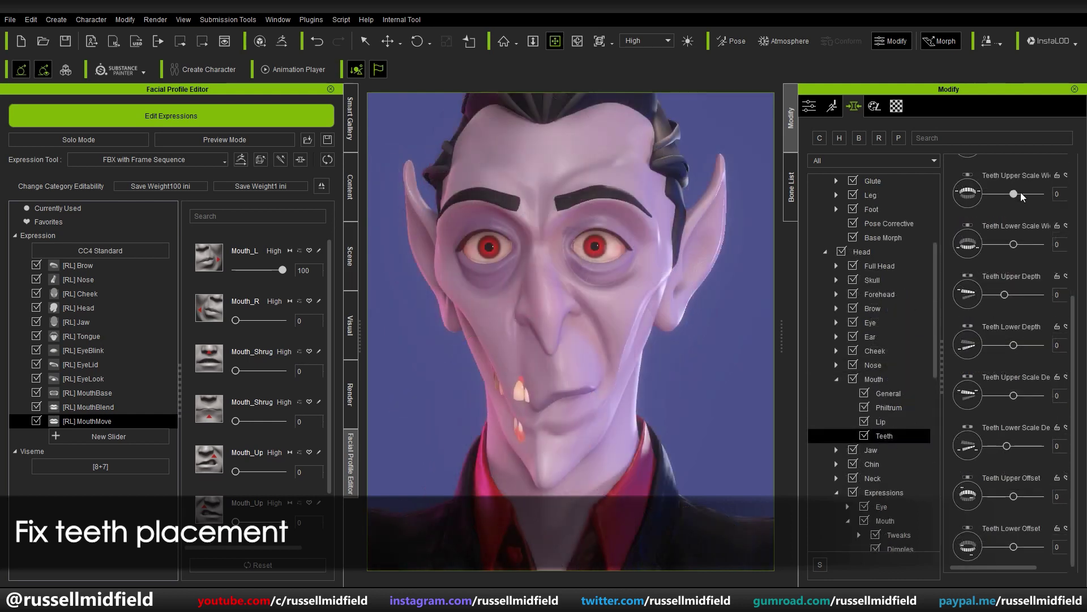
drag(1013, 194, 1036, 192)
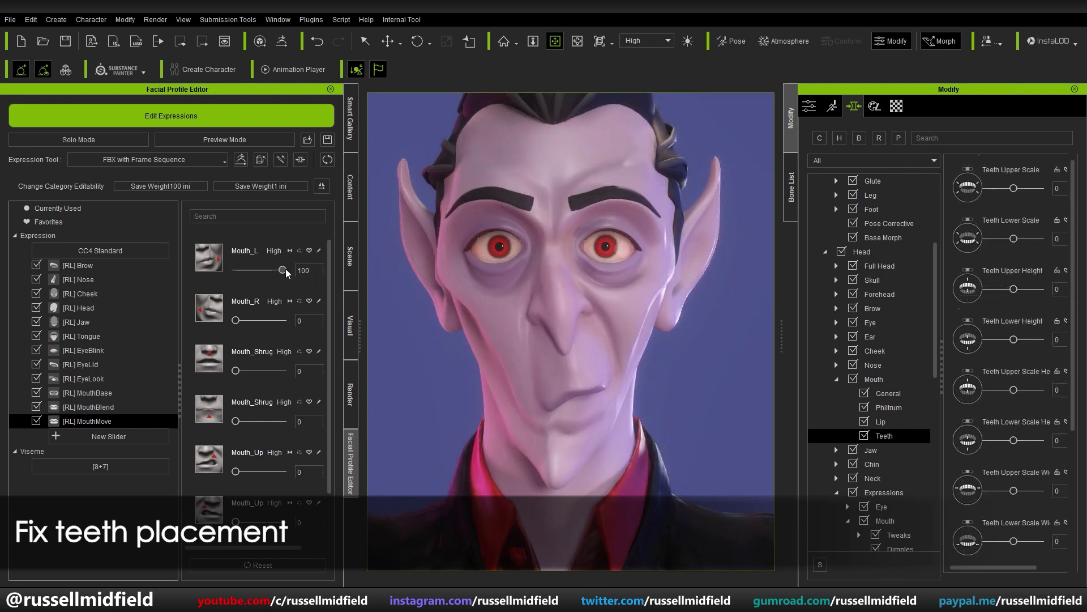
drag(284, 270, 215, 274)
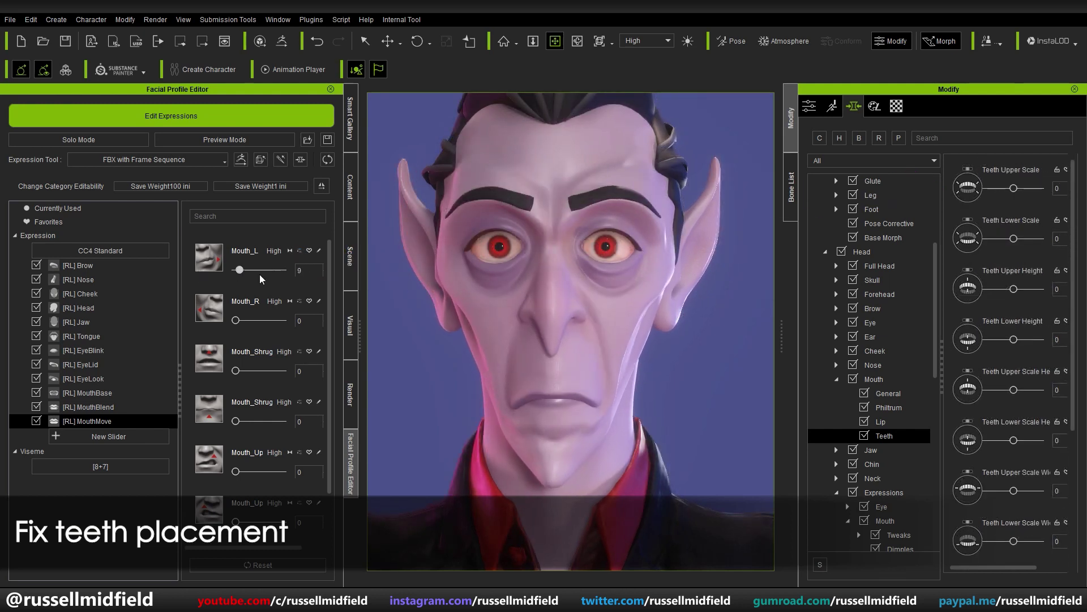
drag(236, 269, 212, 269)
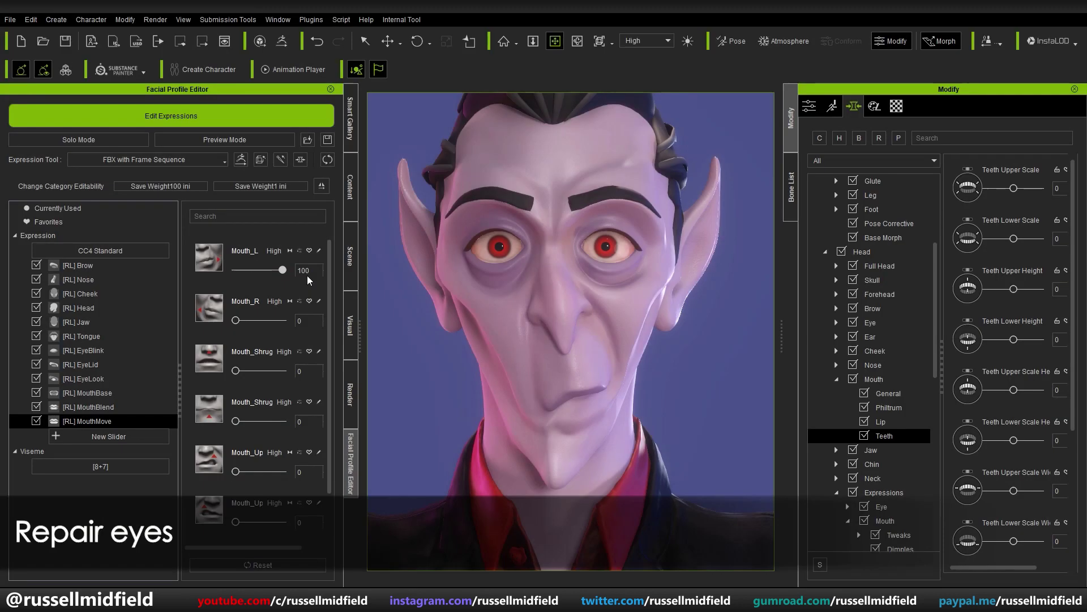
click(117, 350)
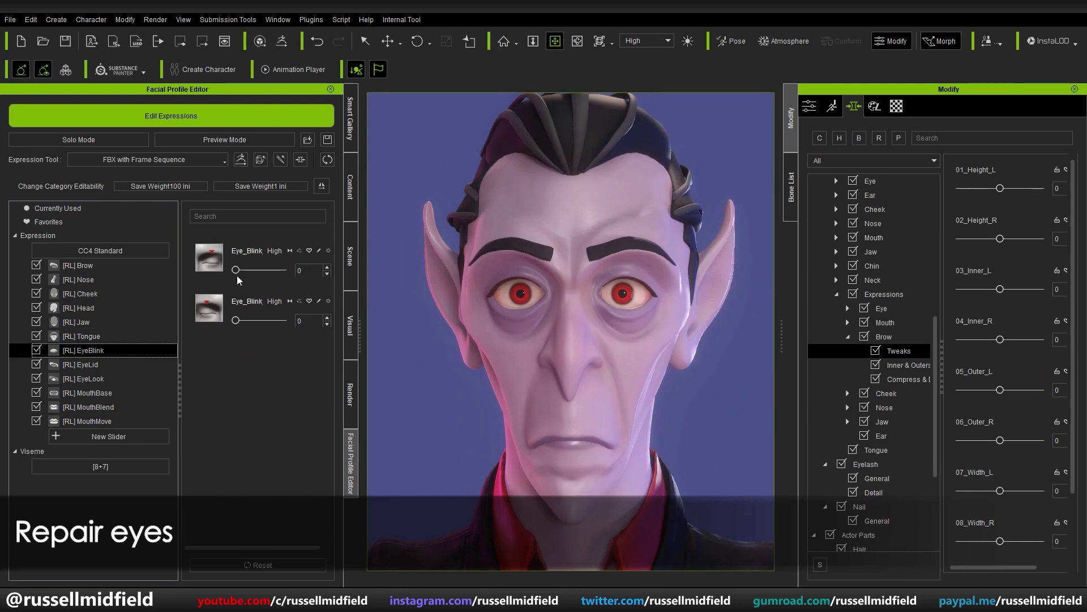
- At Eye_Blink 100, add 01_Squint_L_High and 03_Wide_Squint_L, and move the lower eyelid faces up
drag(236, 270, 317, 271)
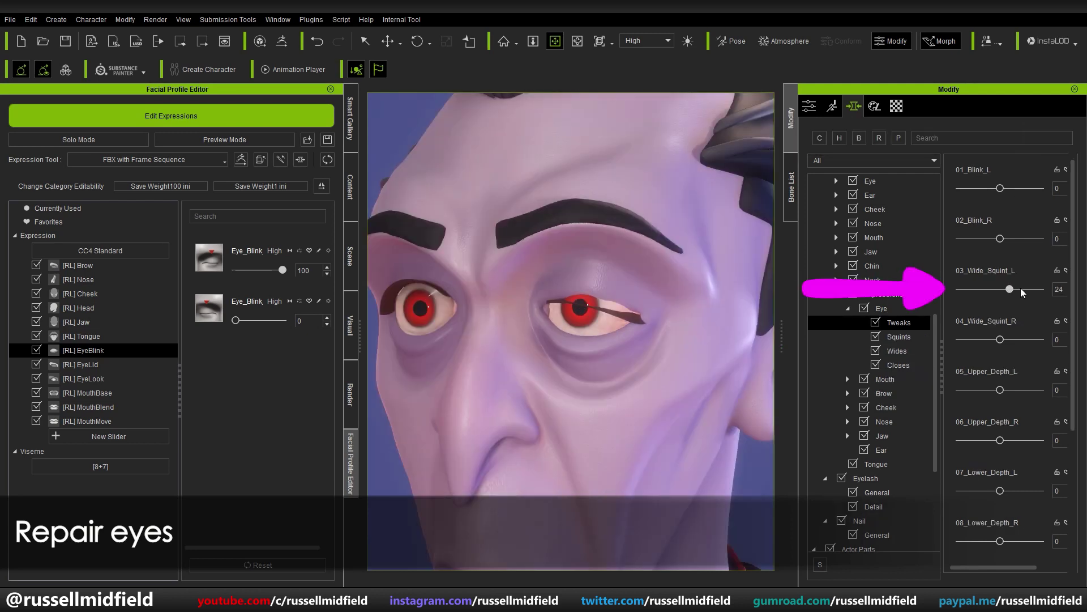
drag(1020, 288, 1038, 288)
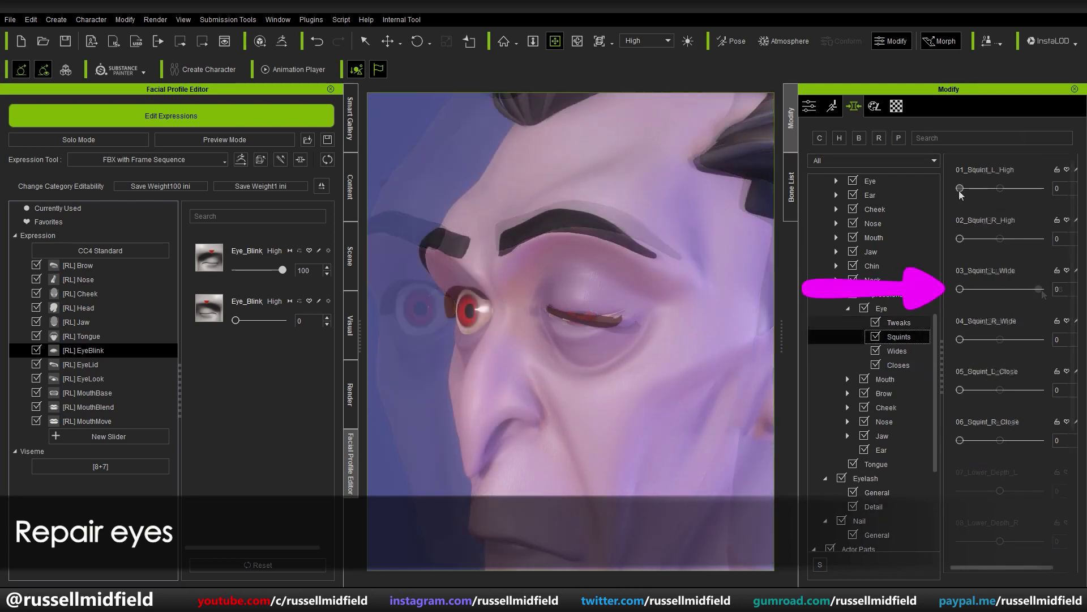
drag(960, 190, 1011, 194)
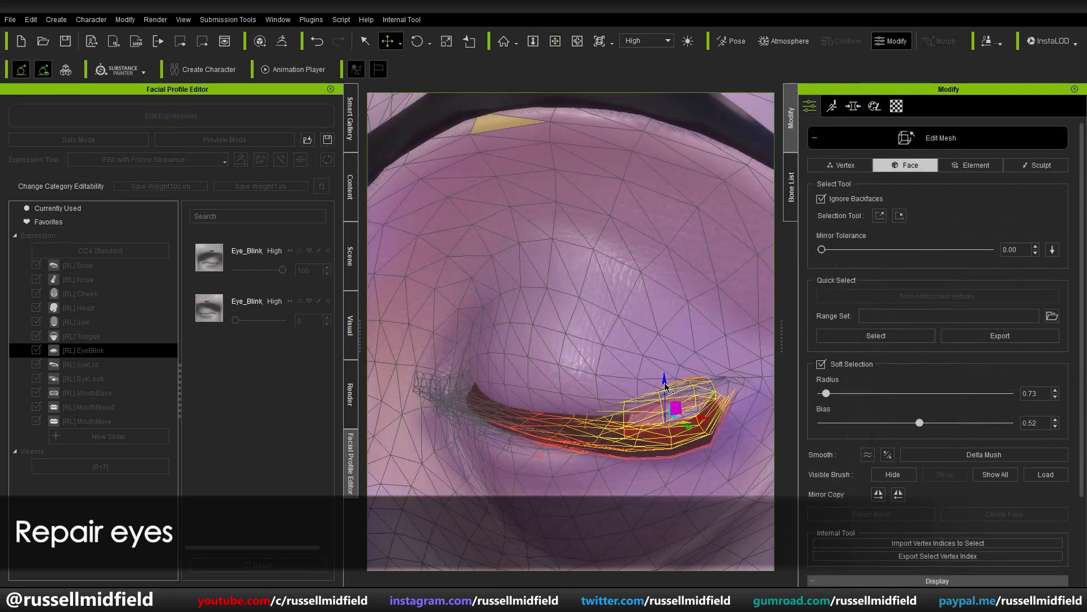
drag(665, 386, 664, 377)
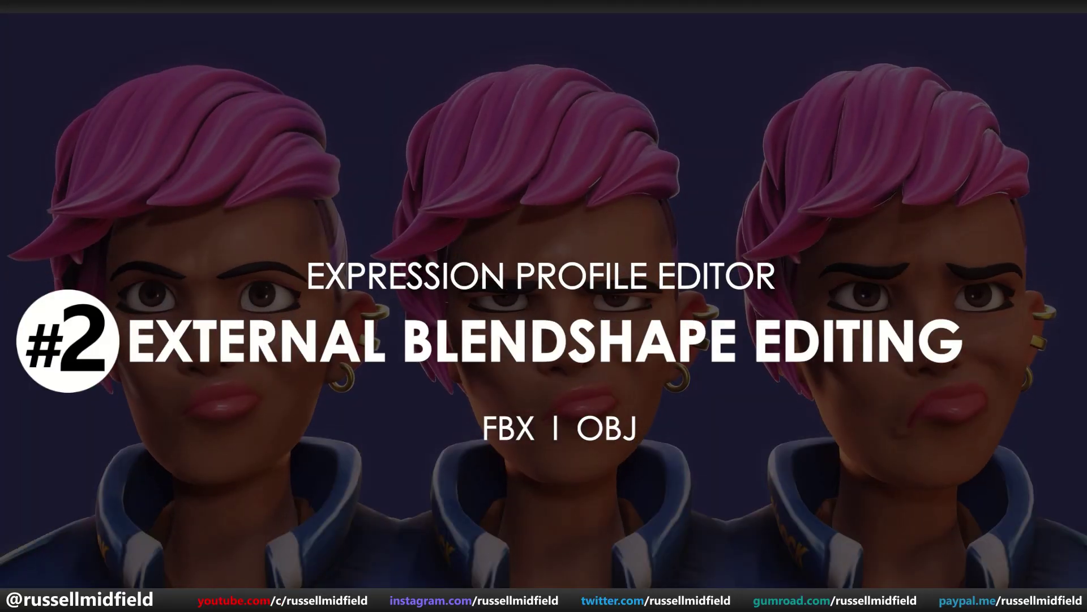
- Bring up the File menu's Export options
click(10, 20)
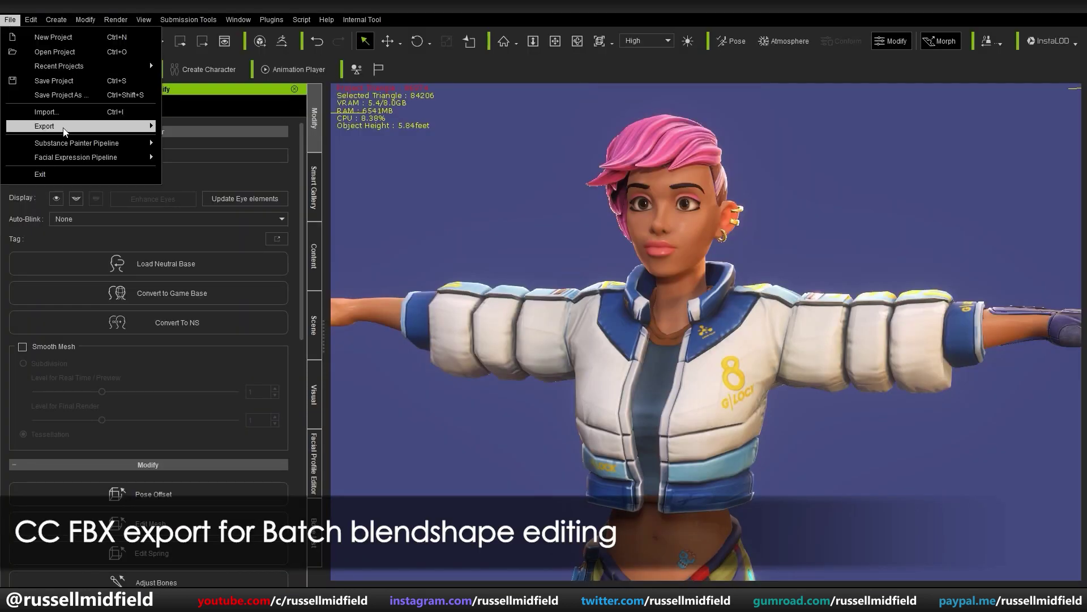
mouse_move(85, 125)
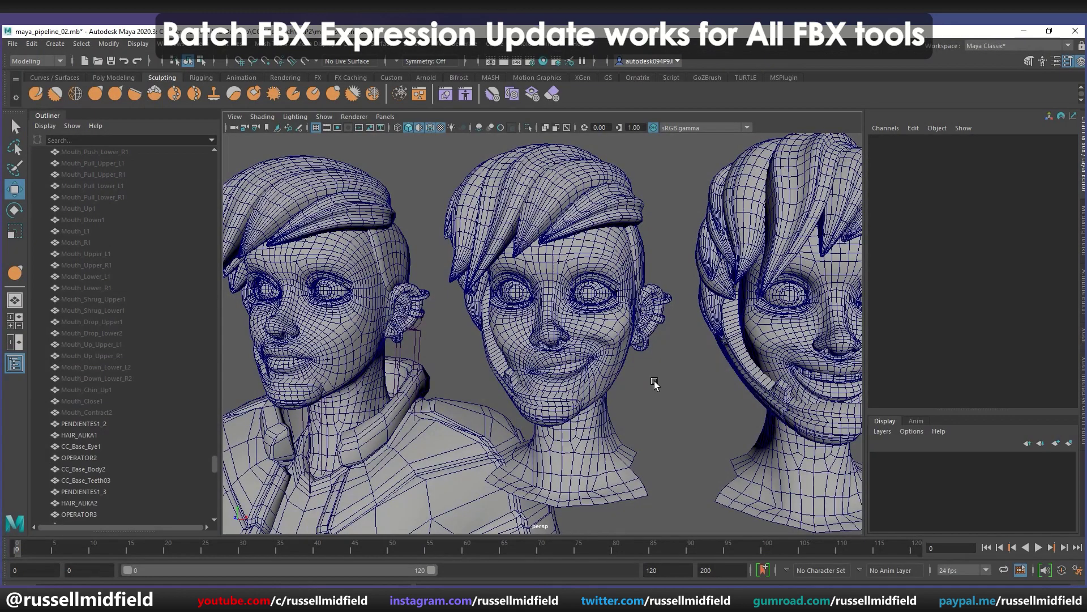
scroll(654, 380, up, 5)
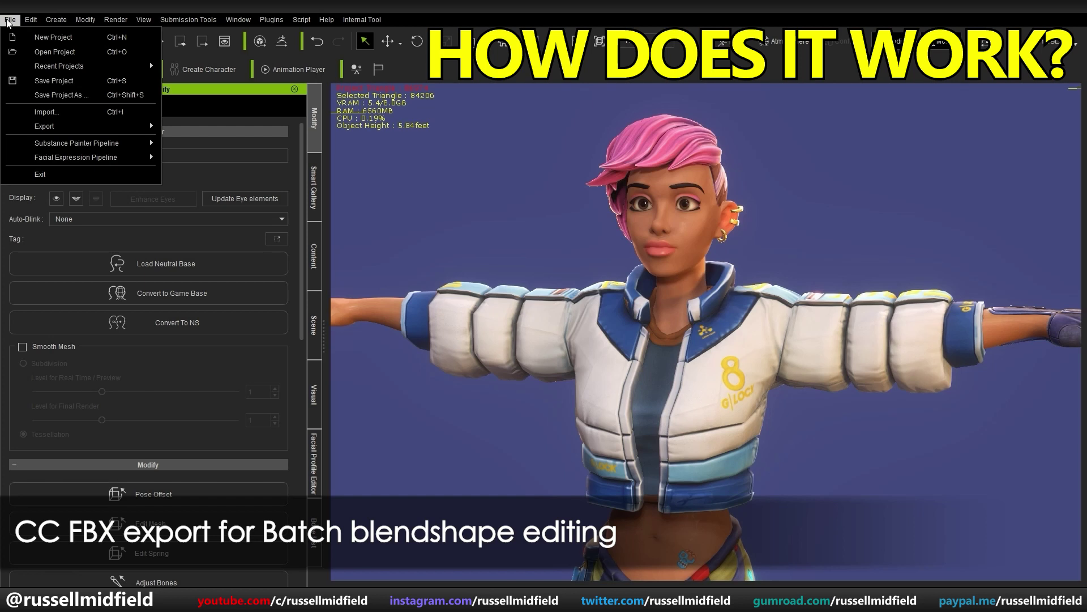
- Export the clothed character as FBX with the Blender target preset, saved under the ToonFemale name
mouse_move(85, 126)
mouse_move(221, 243)
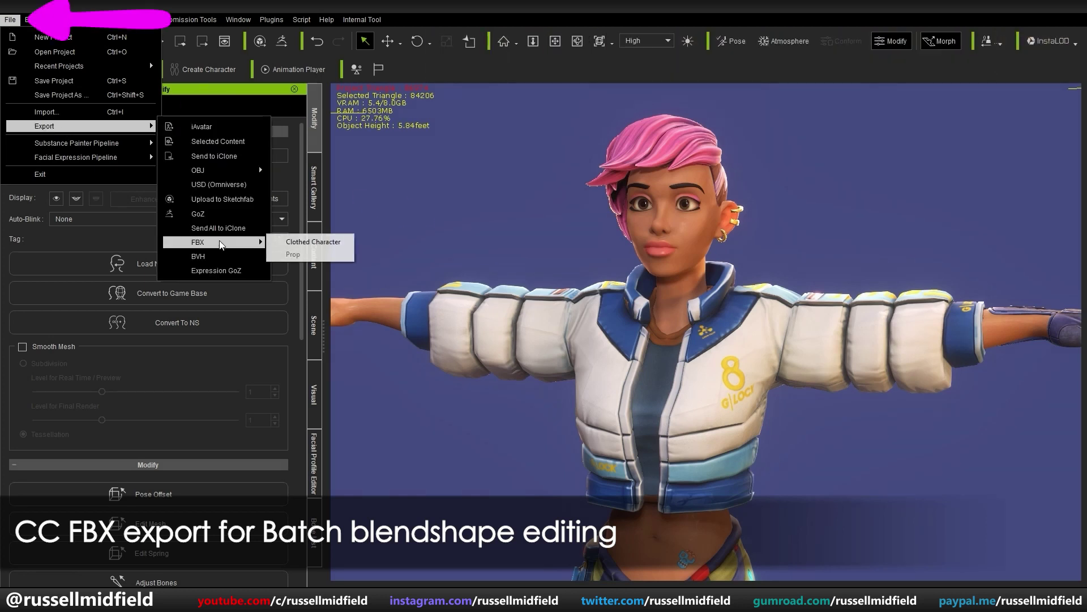
click(313, 242)
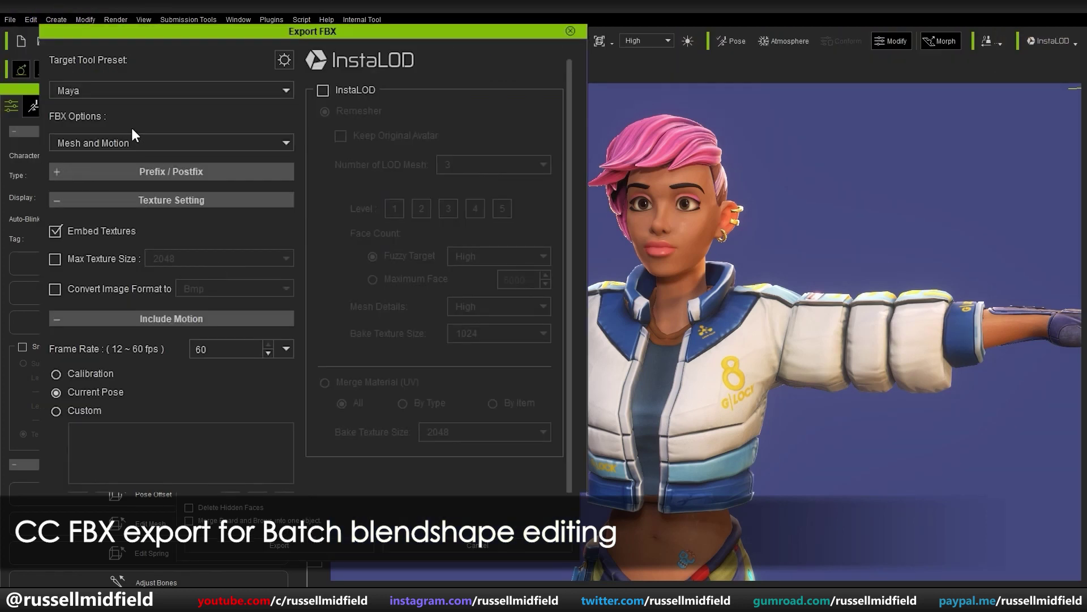
click(105, 89)
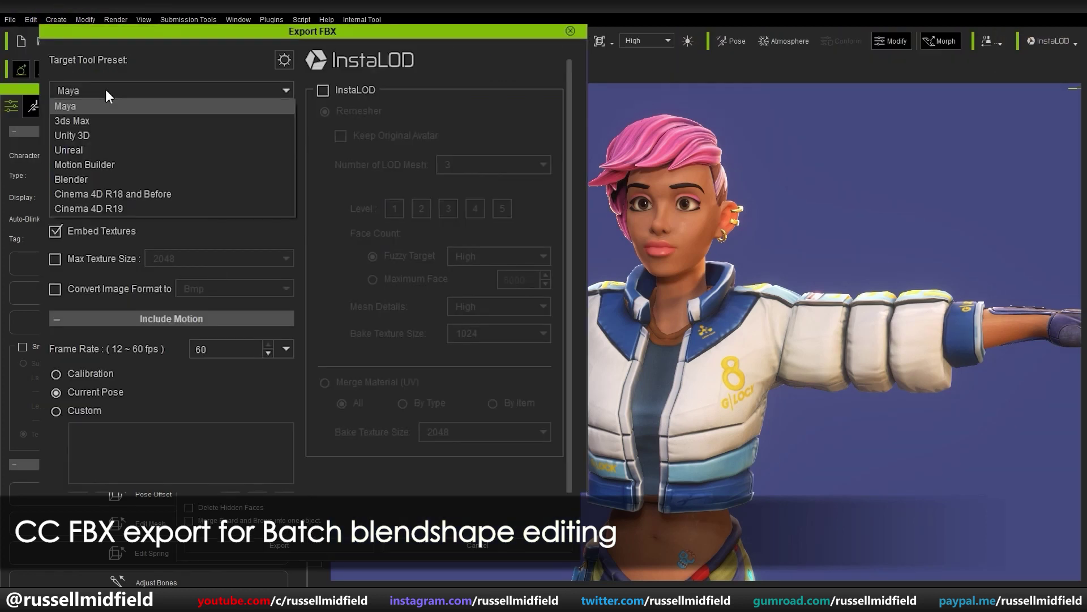
click(84, 179)
click(278, 546)
text(ToonFe)
key(Return)
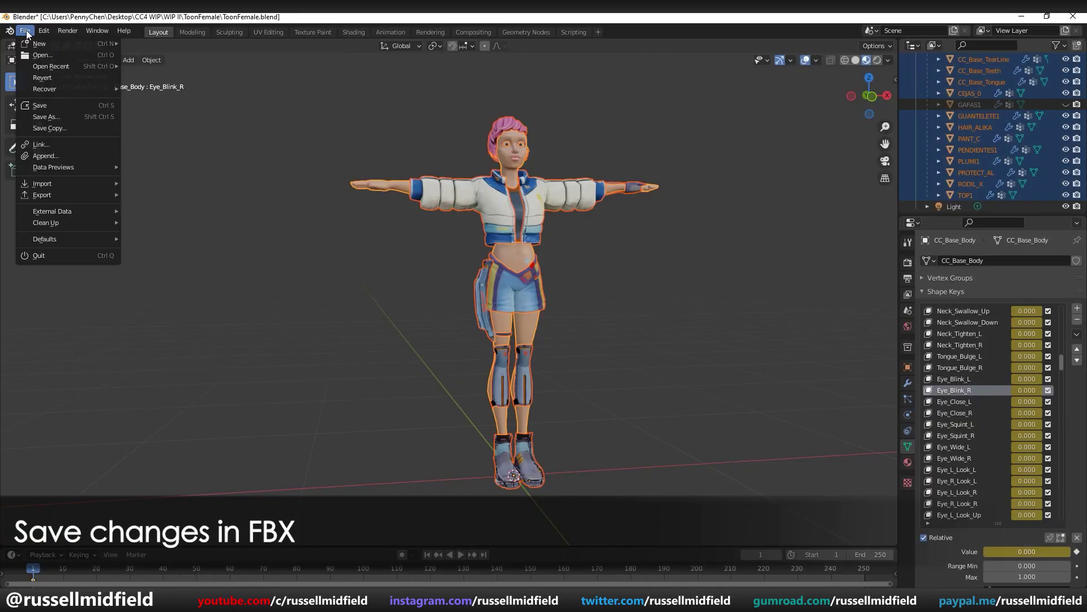
- In Blender, start an FBX export and pick the file in the ToonFemale folder
mouse_move(46, 197)
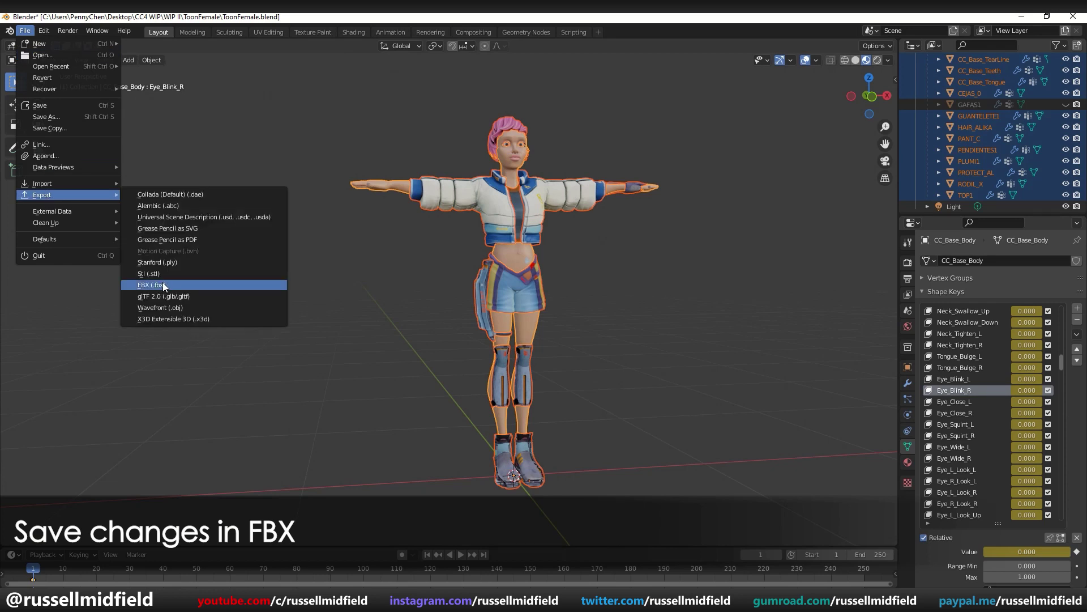
click(162, 284)
click(432, 207)
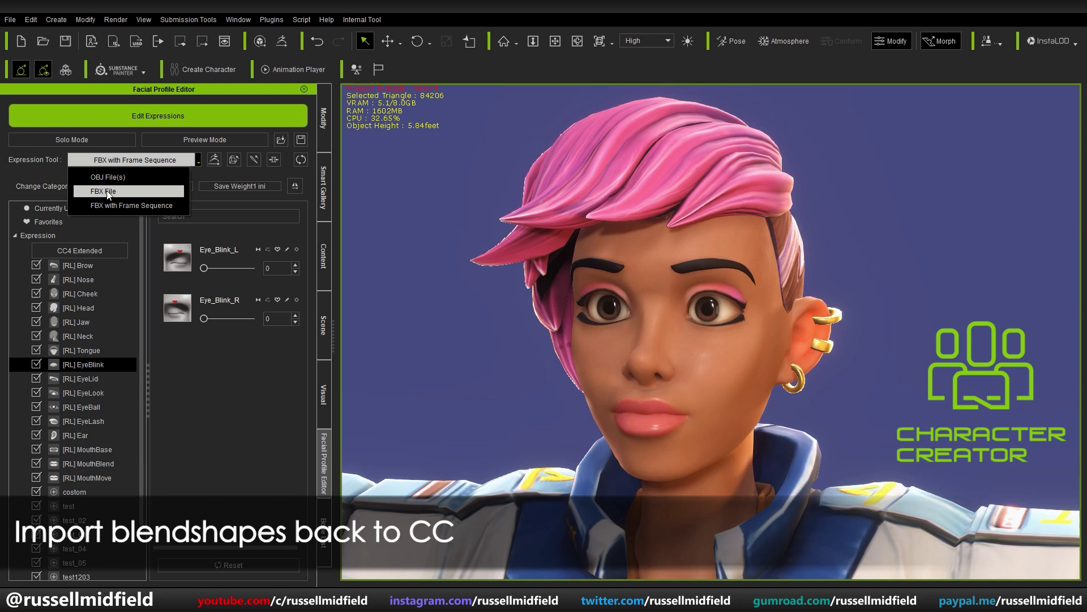
- Import morphs from an FBX file, choosing ToonFemale_New.fbx
click(106, 190)
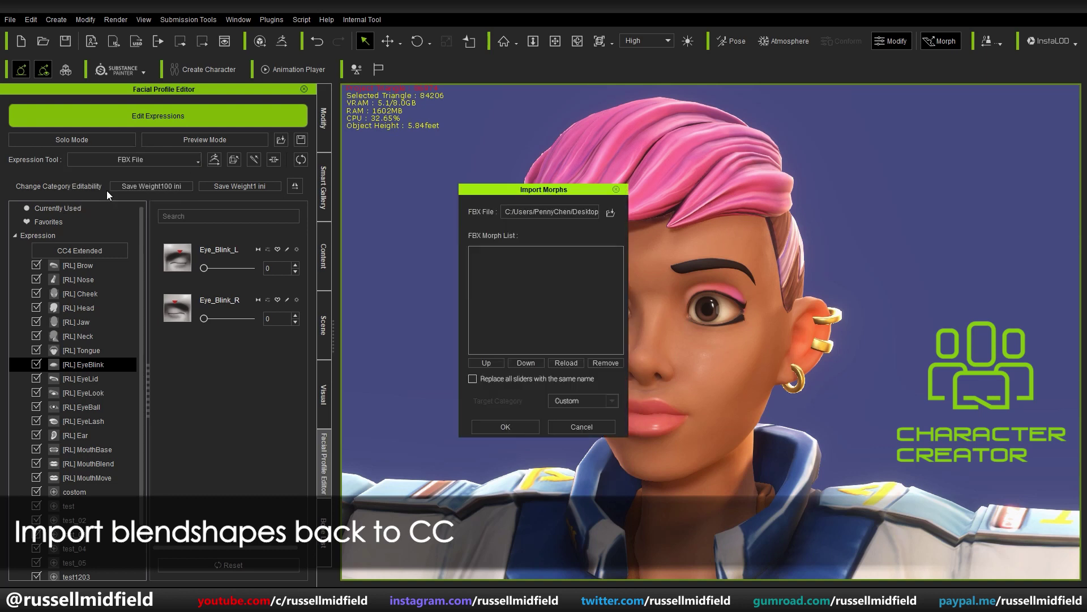
click(610, 212)
click(634, 222)
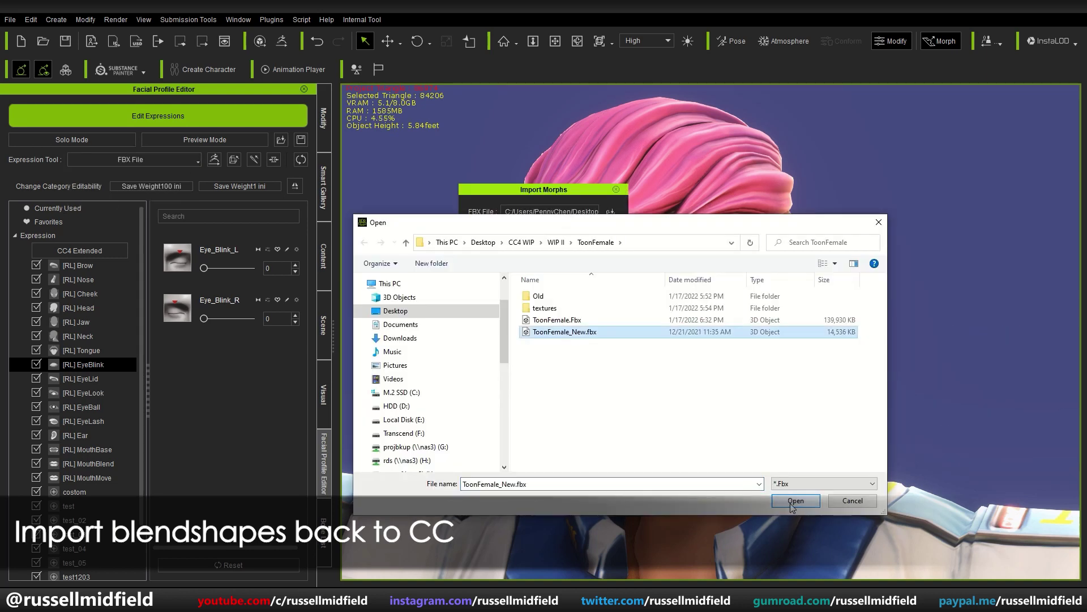
click(796, 504)
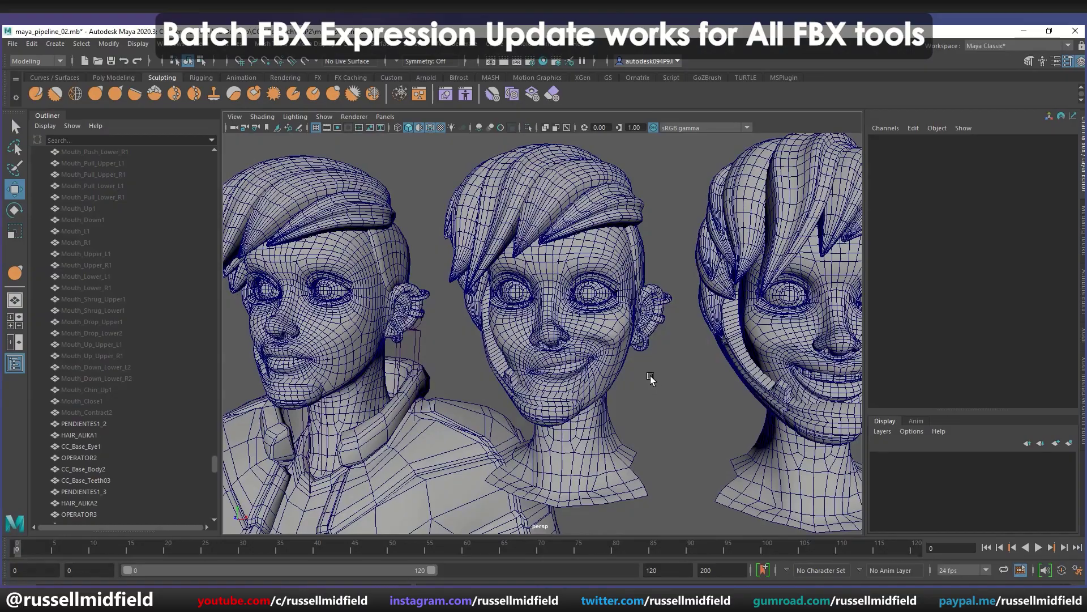
- Select the middle cartoon head in Maya and stroke the upper eyelid lower to narrow the eye
scroll(647, 406, up, 5)
scroll(647, 406, up, 3)
click(674, 345)
right_click(655, 278)
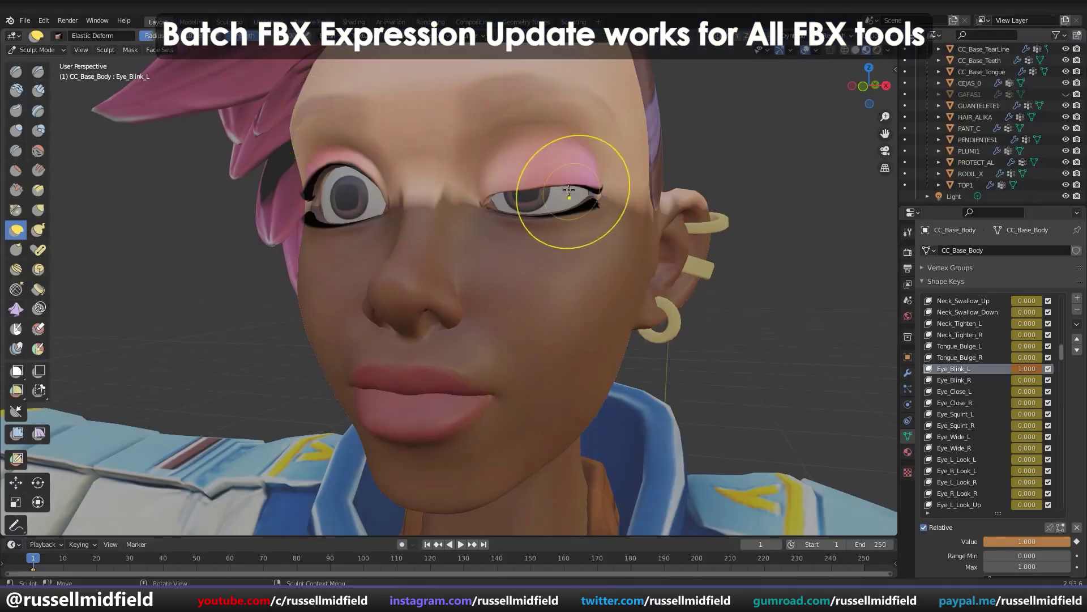
drag(569, 192, 537, 194)
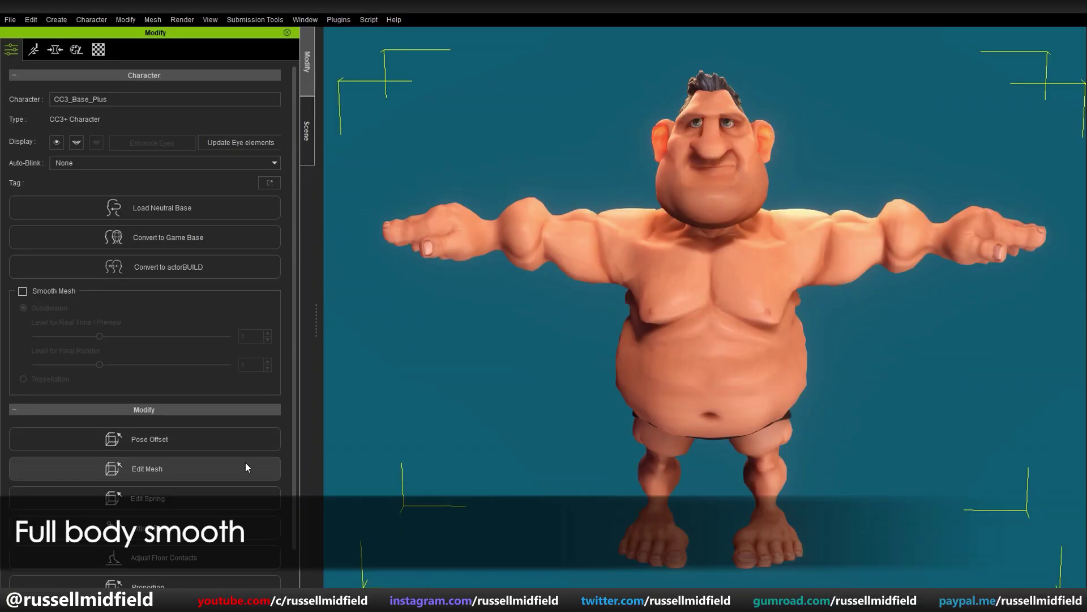
- In Edit Mesh, select the whole body and apply Delta Mush with Range set to All
click(246, 468)
drag(340, 39, 1084, 587)
click(232, 402)
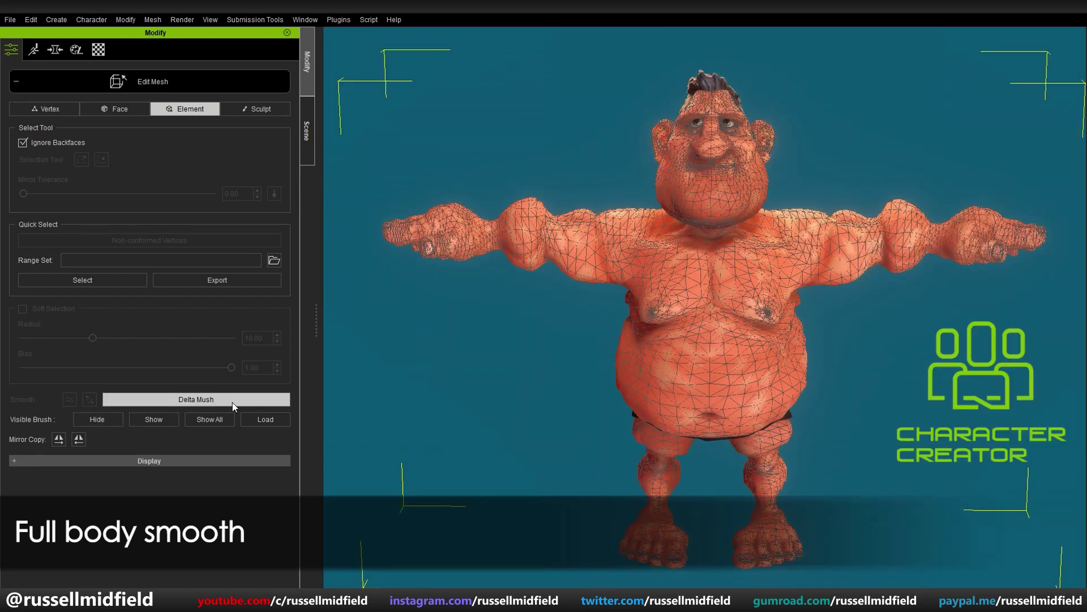
click(346, 393)
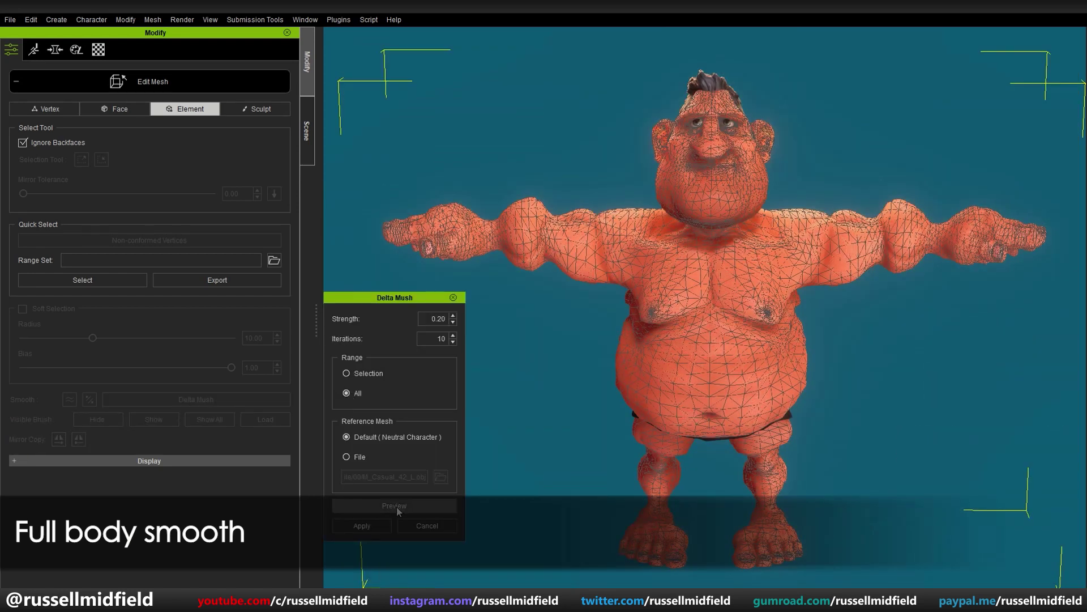
click(396, 507)
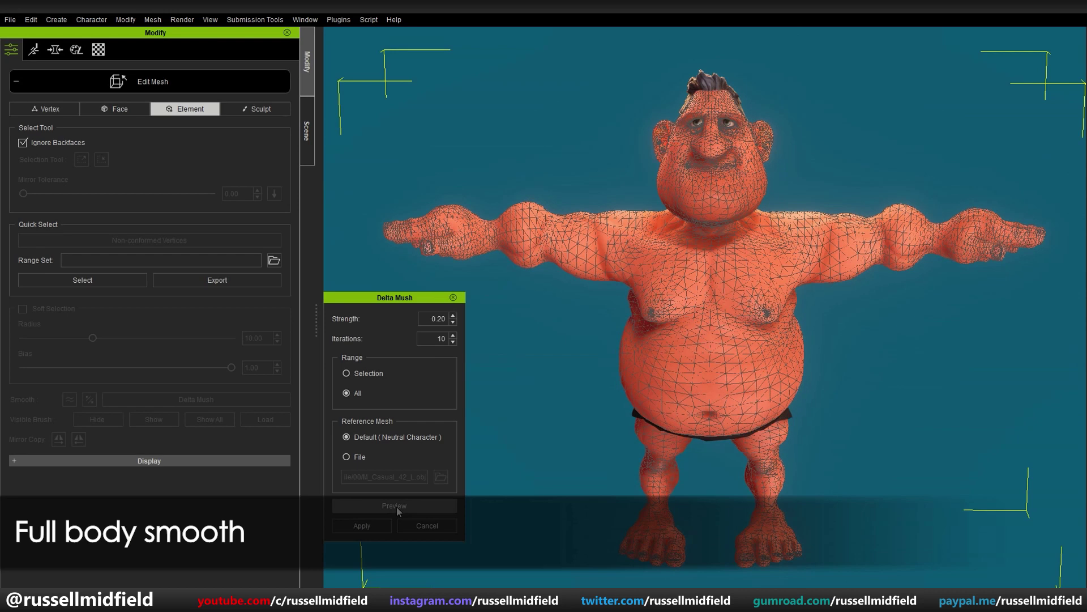
click(375, 526)
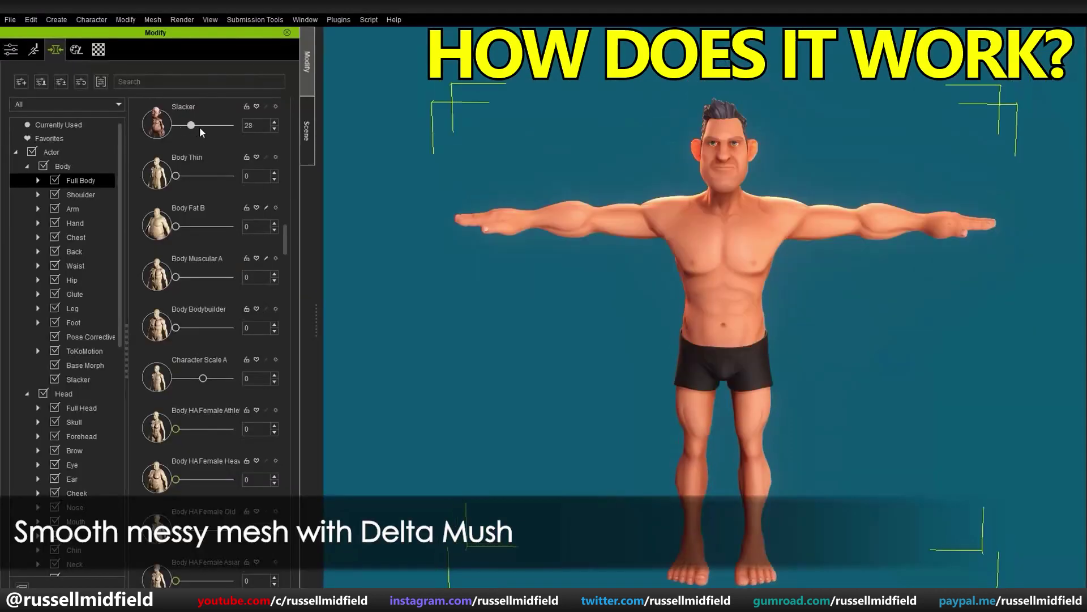
- Reshape the character with Slacker morph 63, a fatter body, and JOE Head morph 65
drag(199, 127, 210, 131)
drag(202, 377, 223, 377)
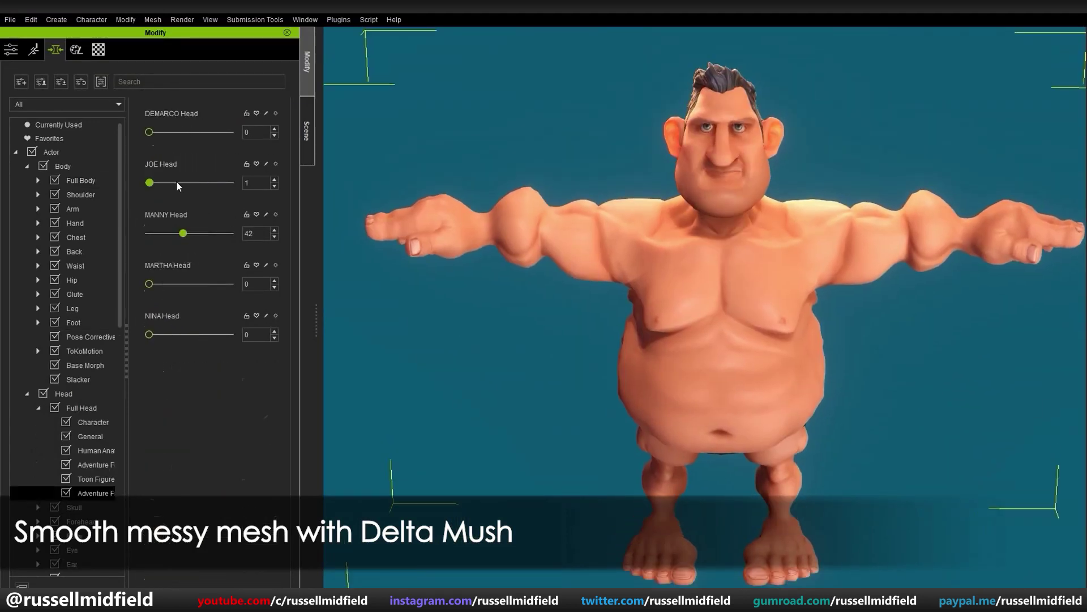
drag(214, 183, 201, 183)
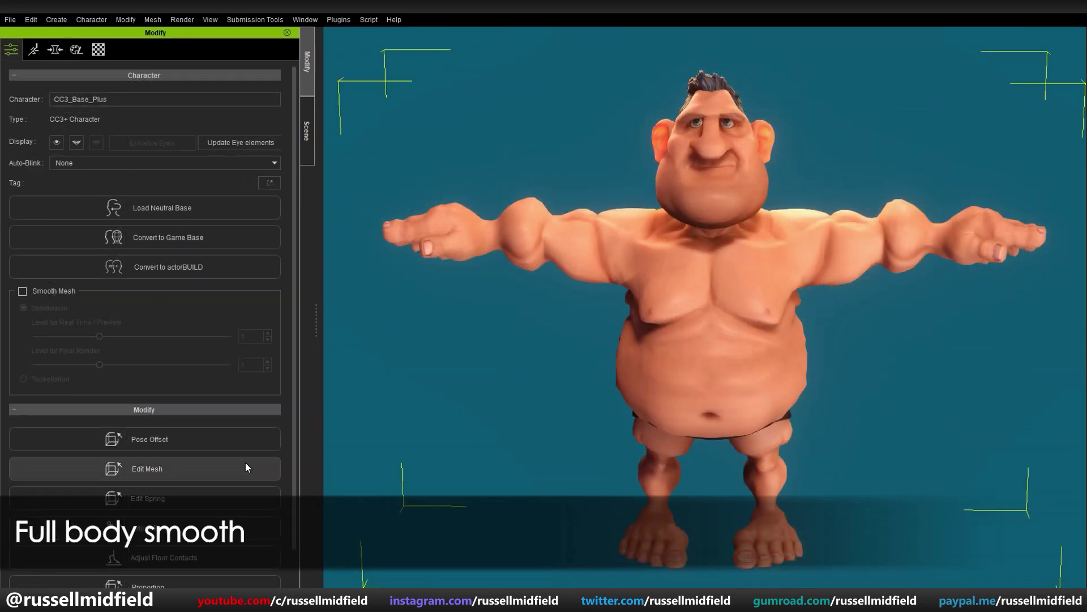
- Reapply Delta Mush to the entire body in Element mode, Range All, previewed then applied
click(245, 463)
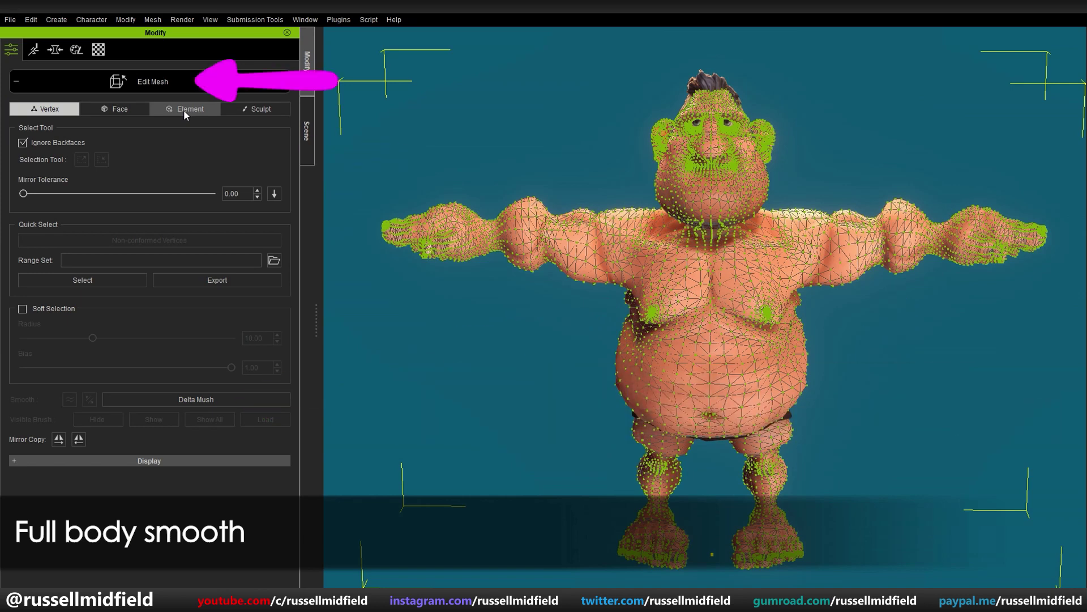
click(183, 110)
drag(340, 40, 1081, 586)
click(232, 402)
click(347, 393)
click(396, 507)
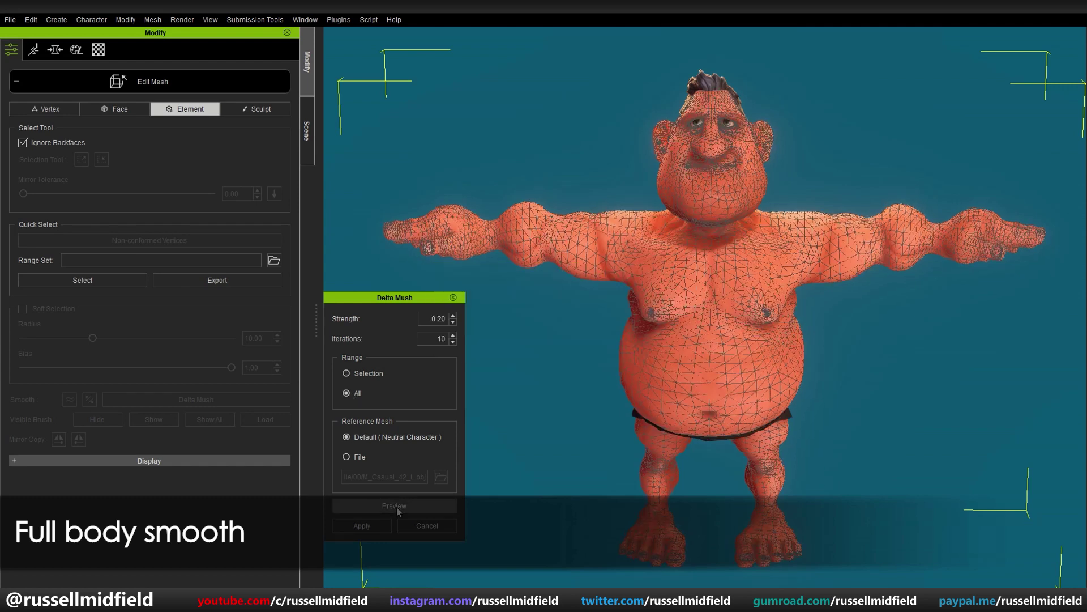
click(376, 525)
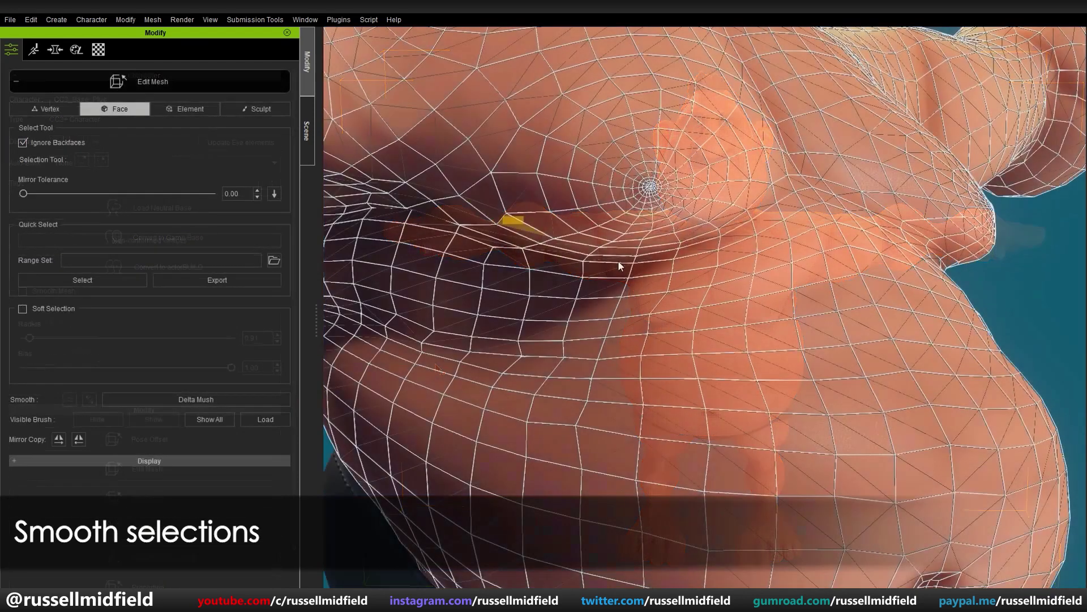
- Select bands of back and spine faces and preview Delta Mush at 0.20 strength, 10 iterations
drag(513, 220, 738, 295)
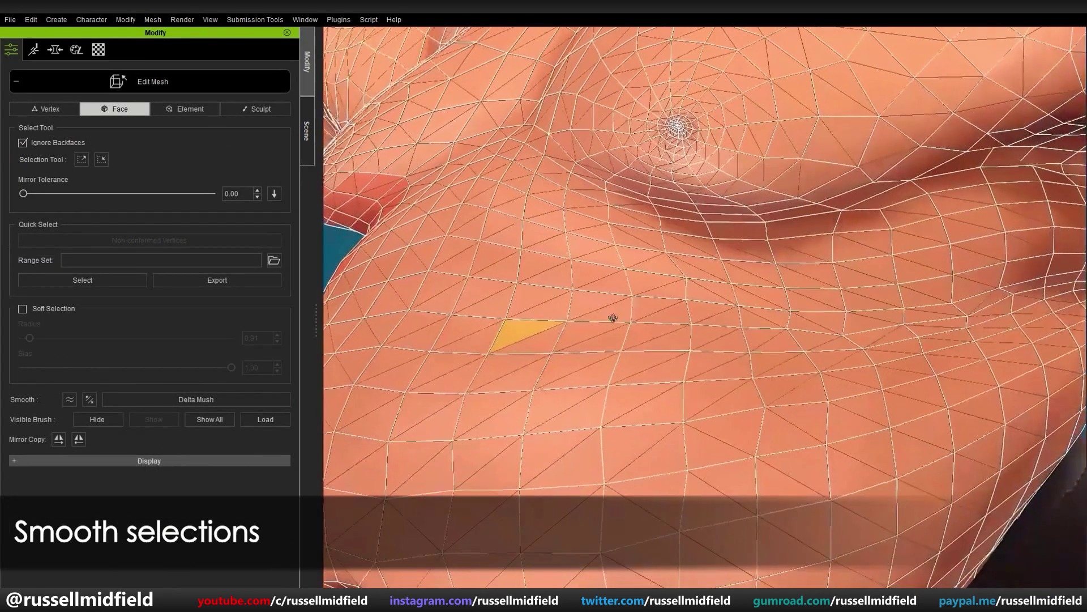
drag(603, 193, 859, 274)
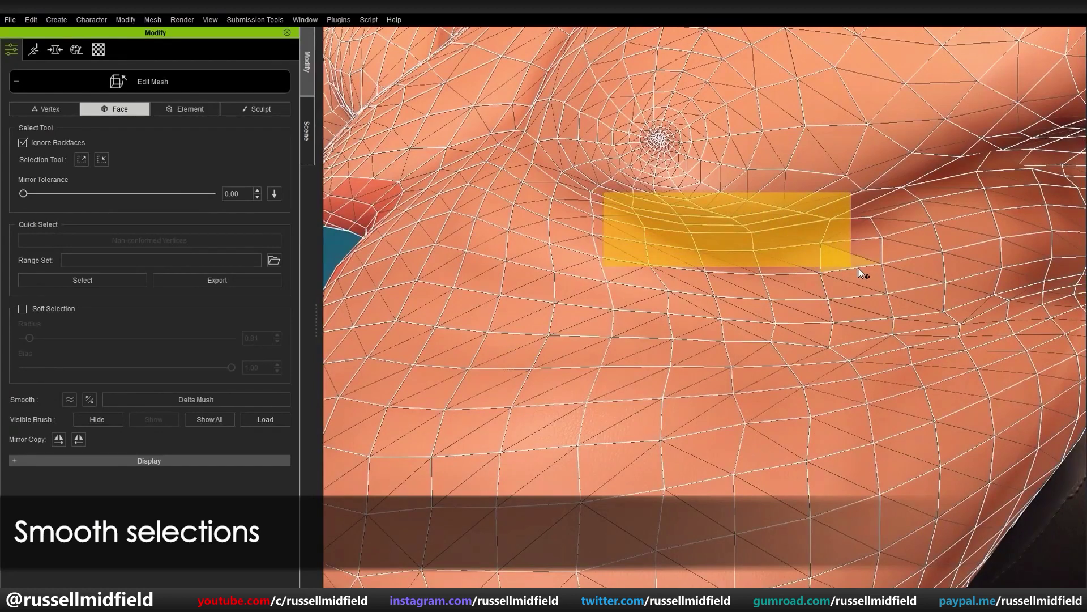
drag(588, 279, 831, 363)
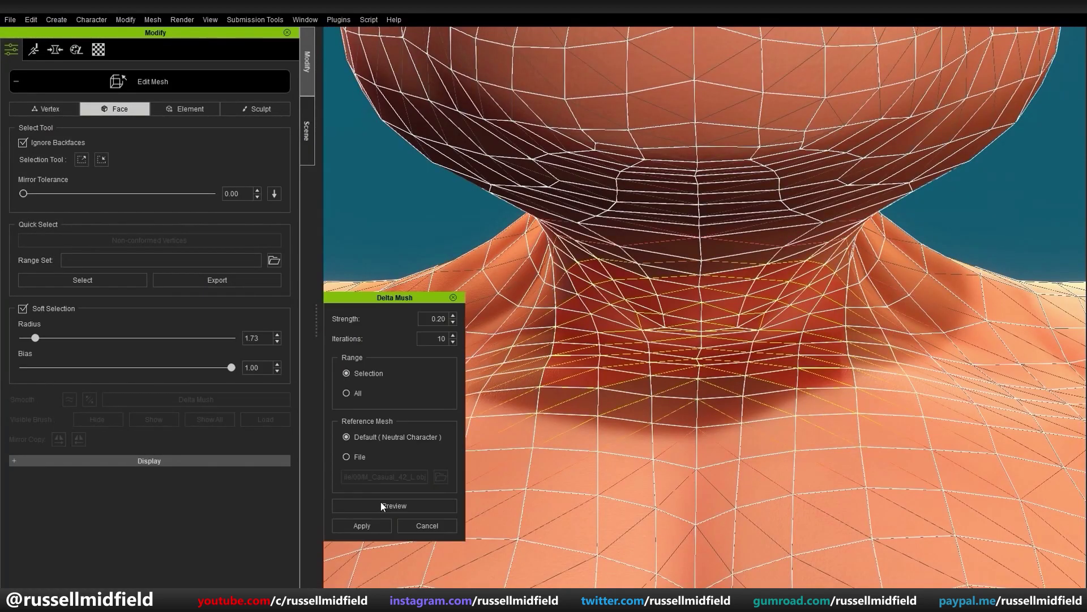
click(381, 505)
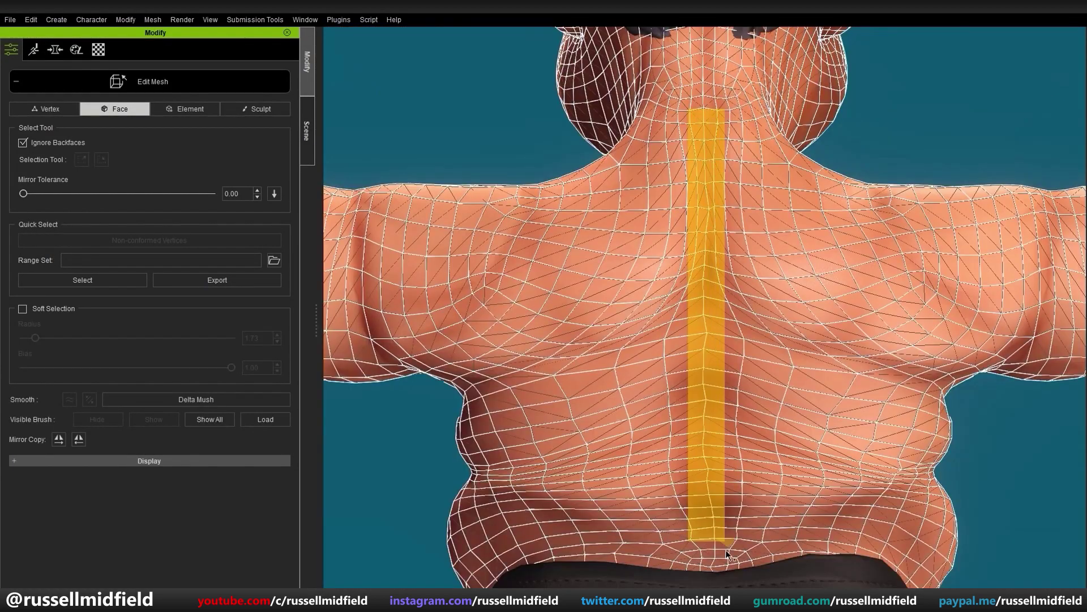
click(389, 506)
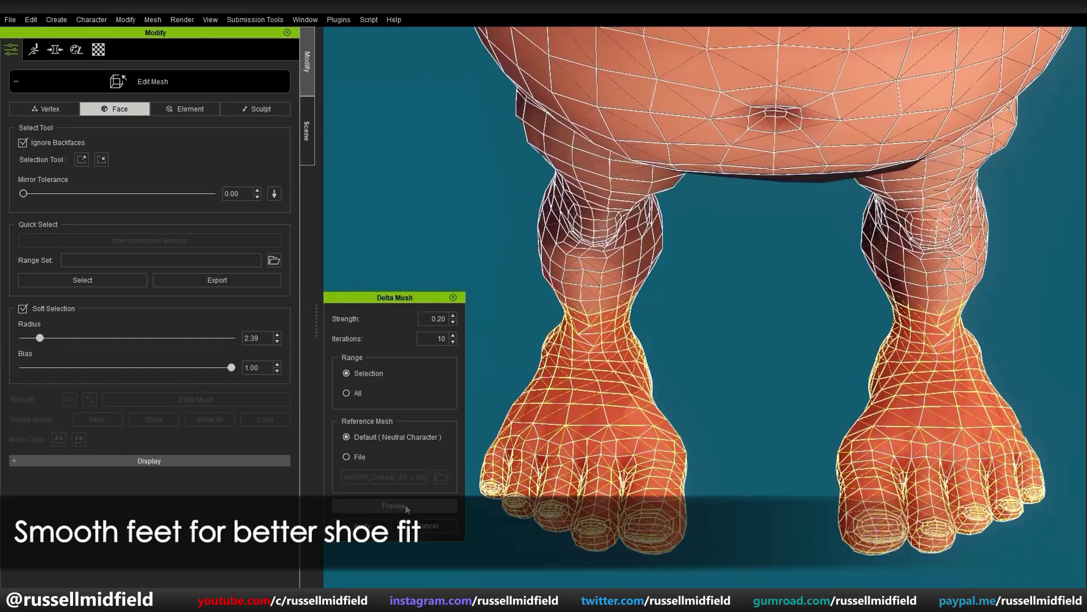
- Preview Delta Mush smoothing on the feet, then on both selected thighs
click(406, 504)
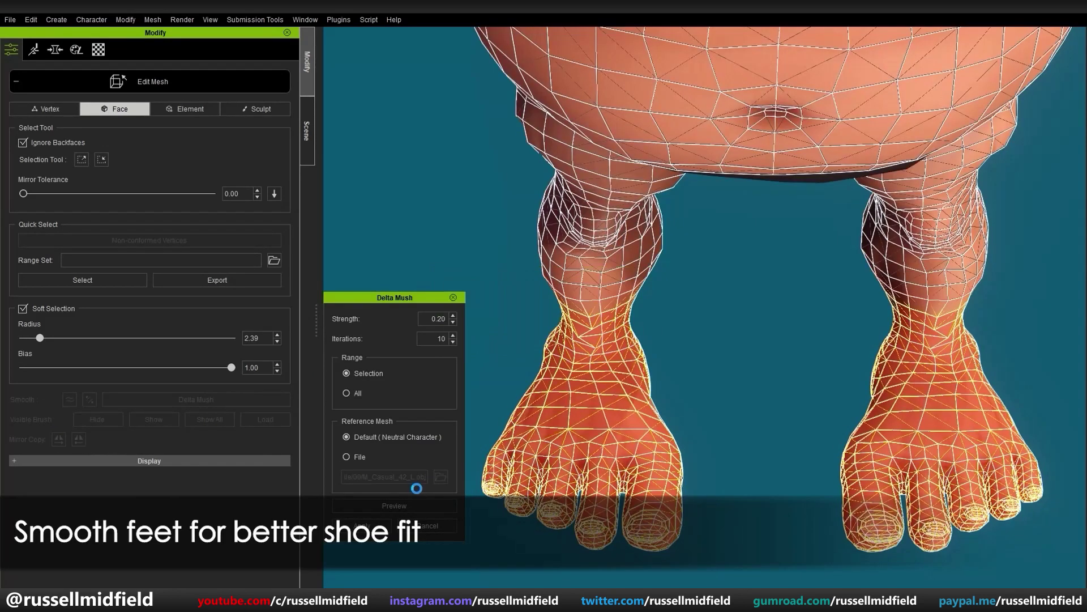
drag(376, 186, 1047, 279)
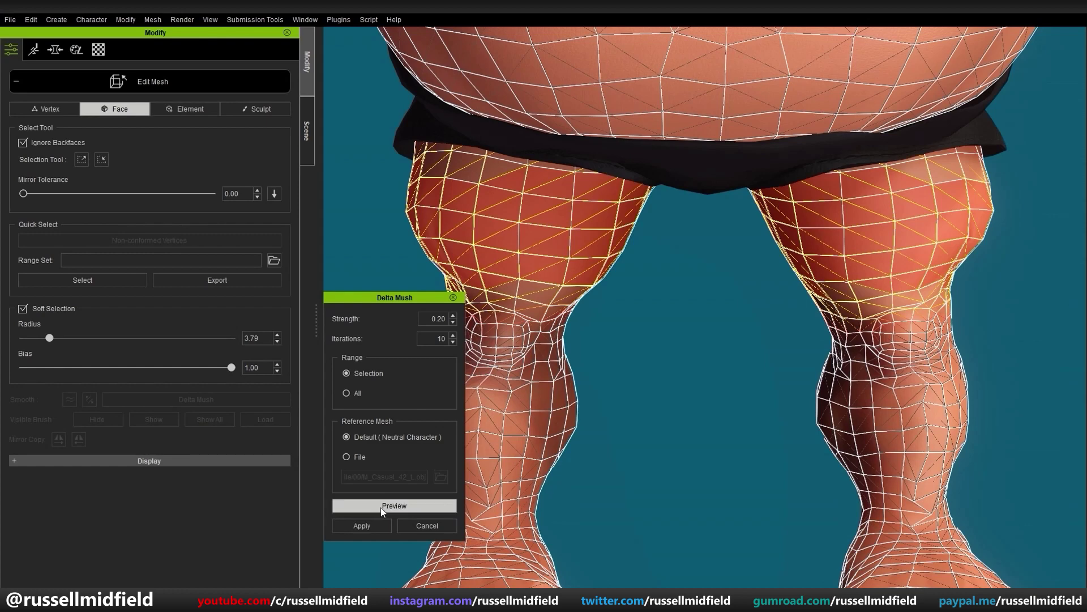
click(380, 505)
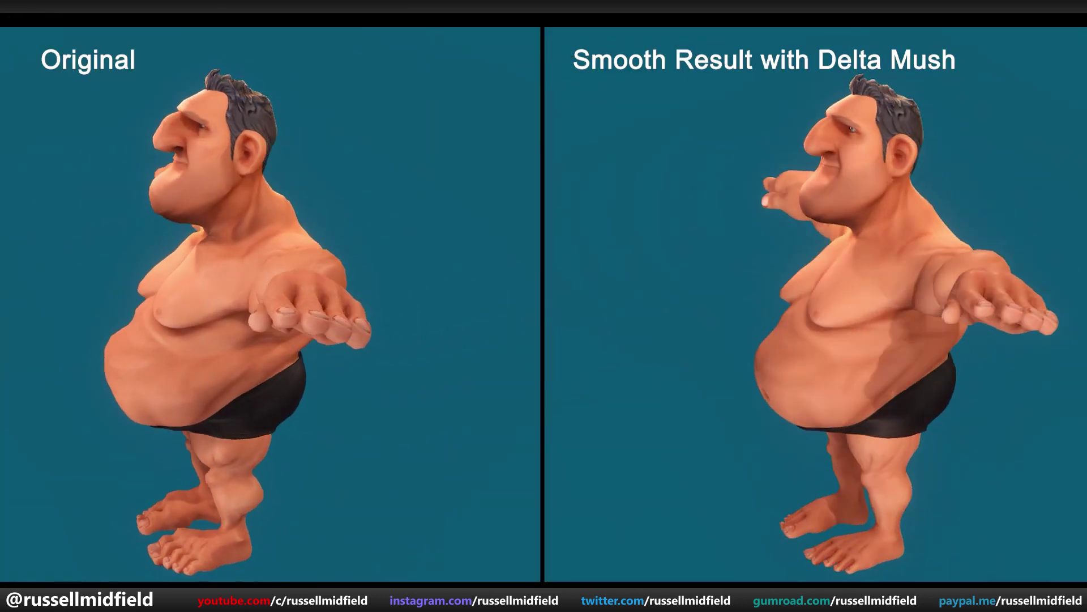
- Put the shirt-and-vest jacket, pants and shoes from the Smart Gallery on the cartoon man
drag(205, 484, 697, 340)
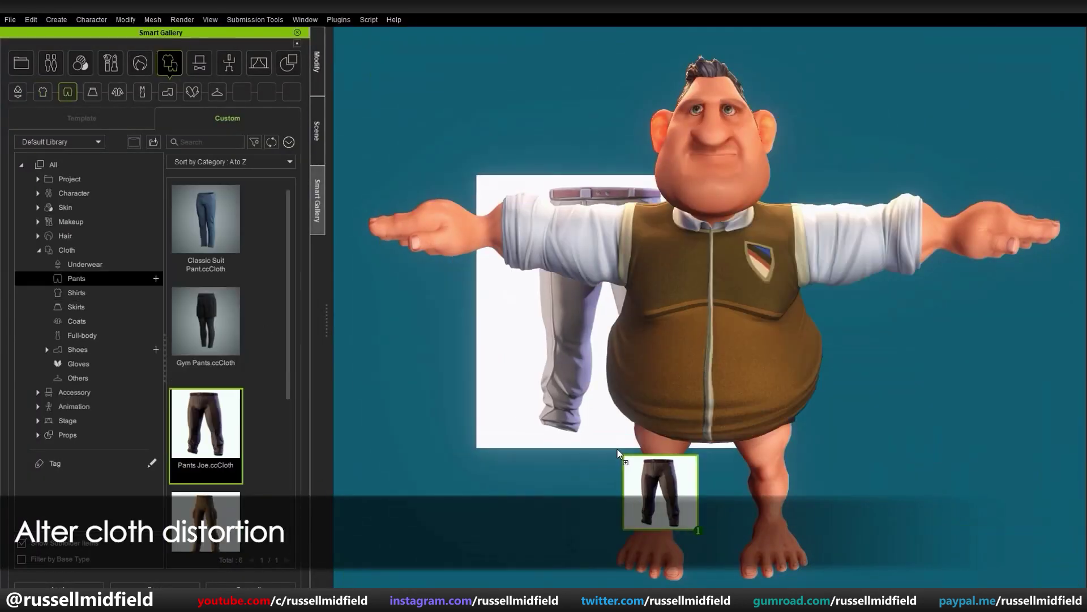
drag(660, 492, 703, 431)
click(77, 350)
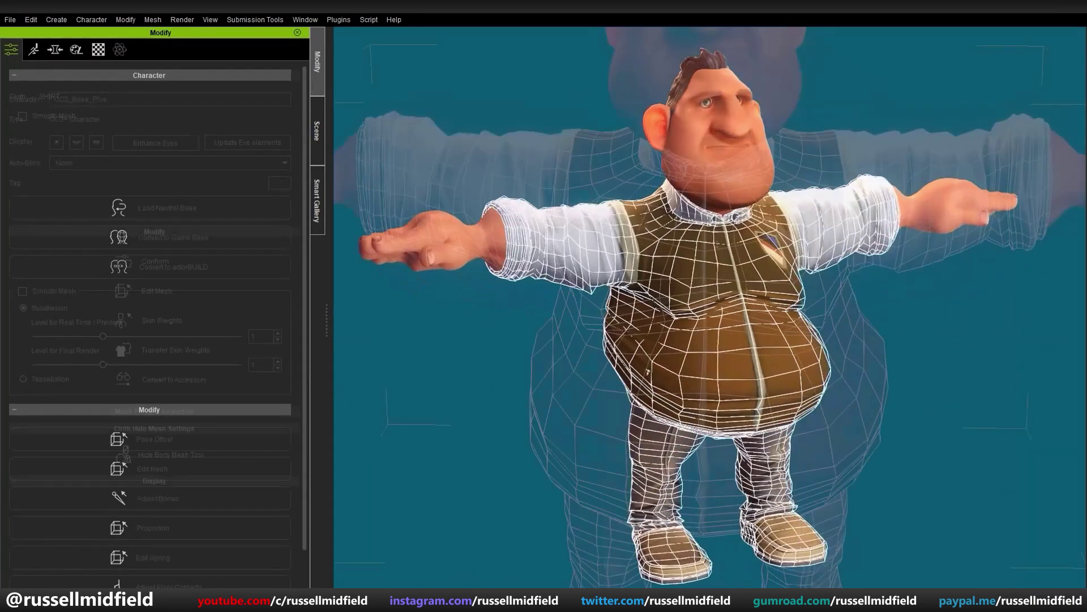
- Smooth both shirt sleeves with soft-selected Delta Mush against the SHIRT.obj reference
click(159, 291)
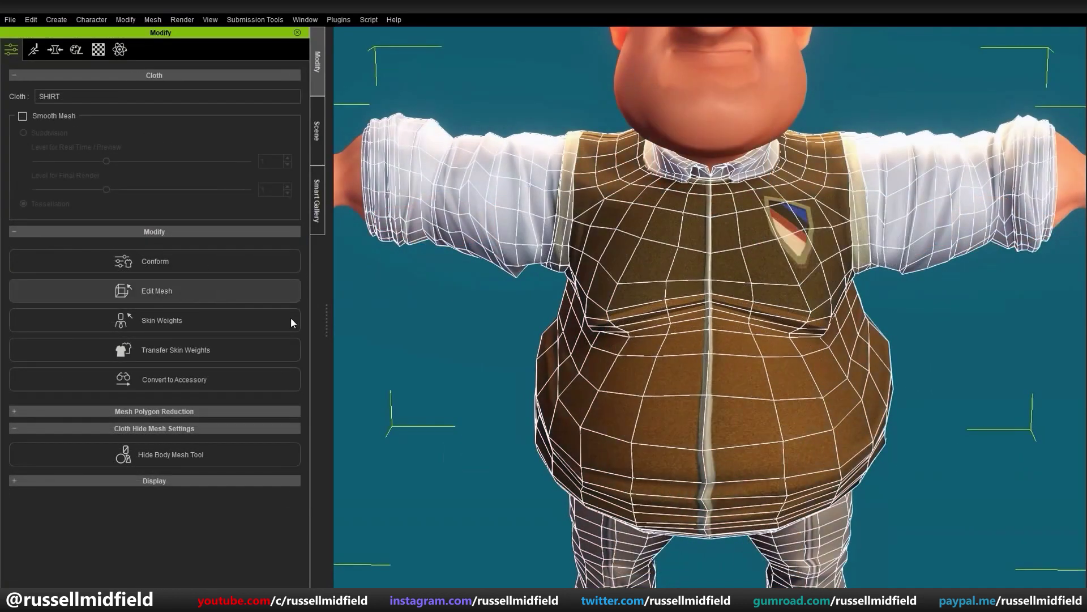
drag(470, 327, 535, 212)
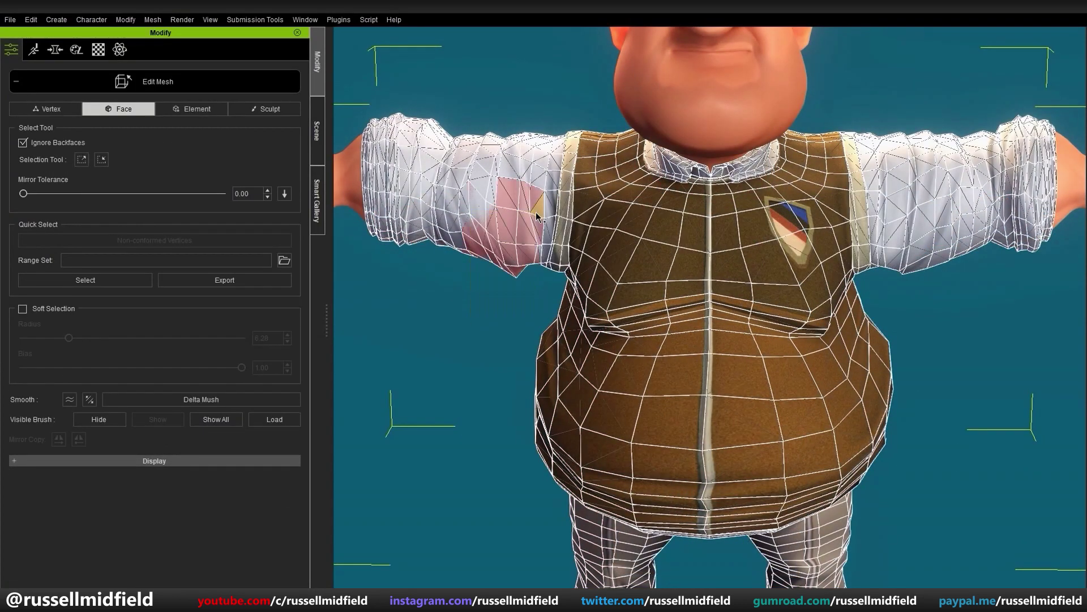
drag(891, 223, 891, 222)
click(59, 305)
click(165, 399)
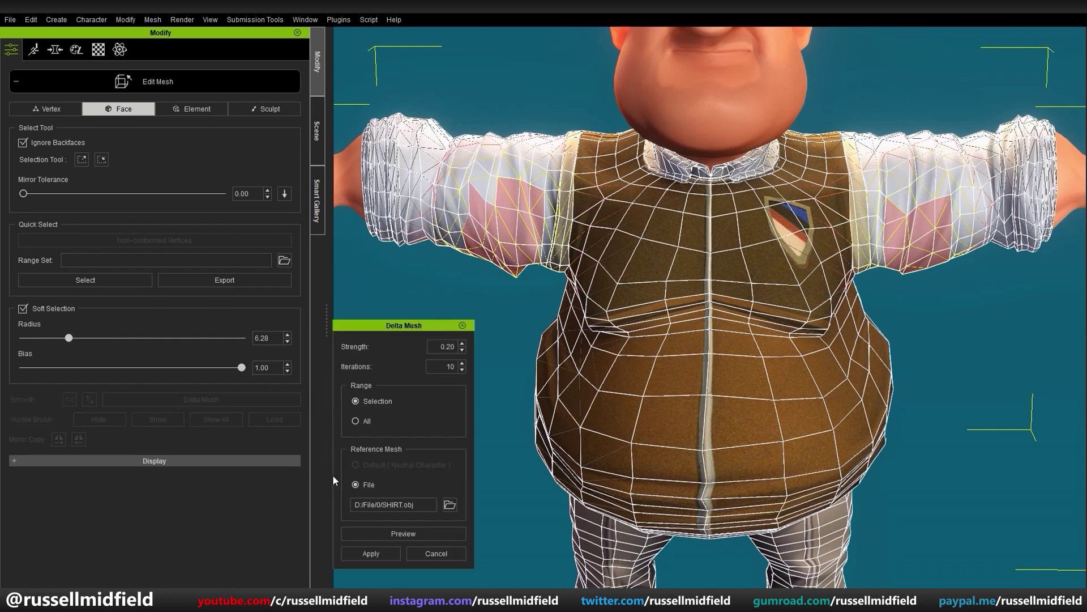
click(390, 533)
click(371, 553)
- Delta Mush the vest's belly and back faces, then set Head_Turn_R to 26
drag(701, 310, 875, 362)
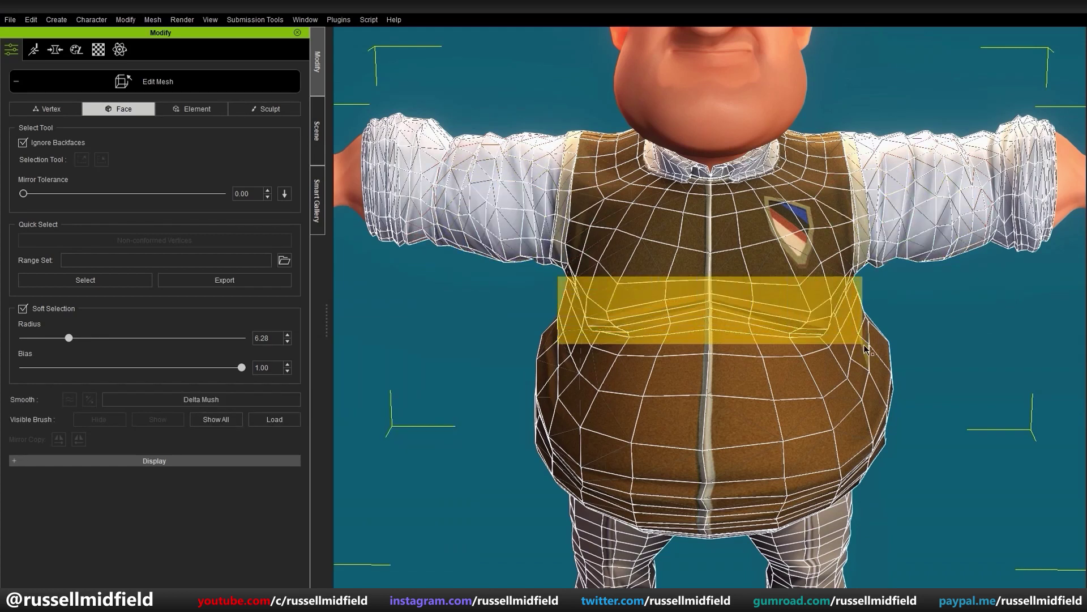
click(201, 400)
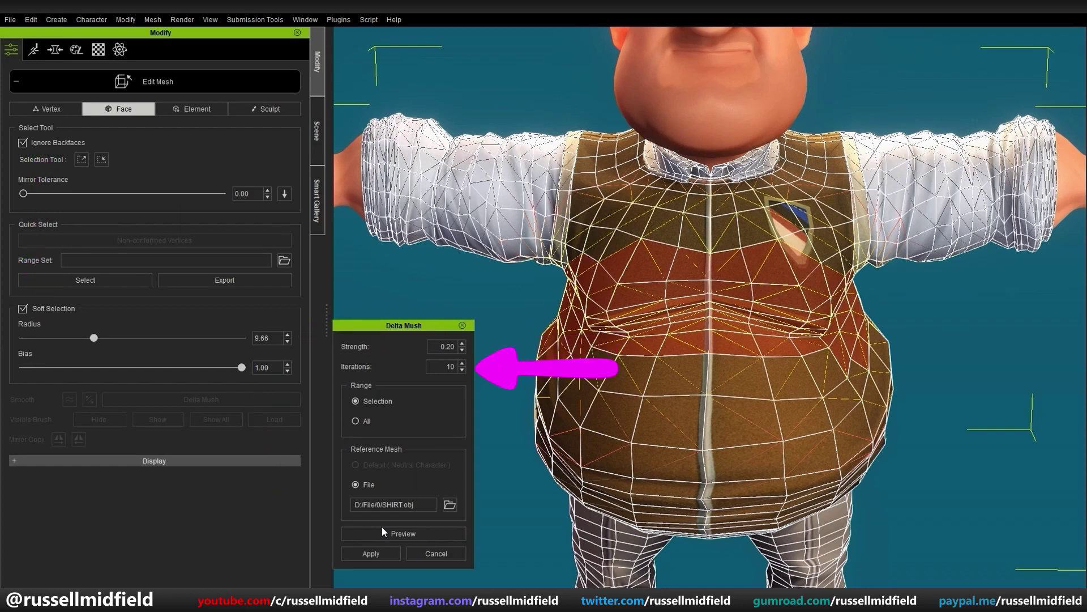
click(381, 533)
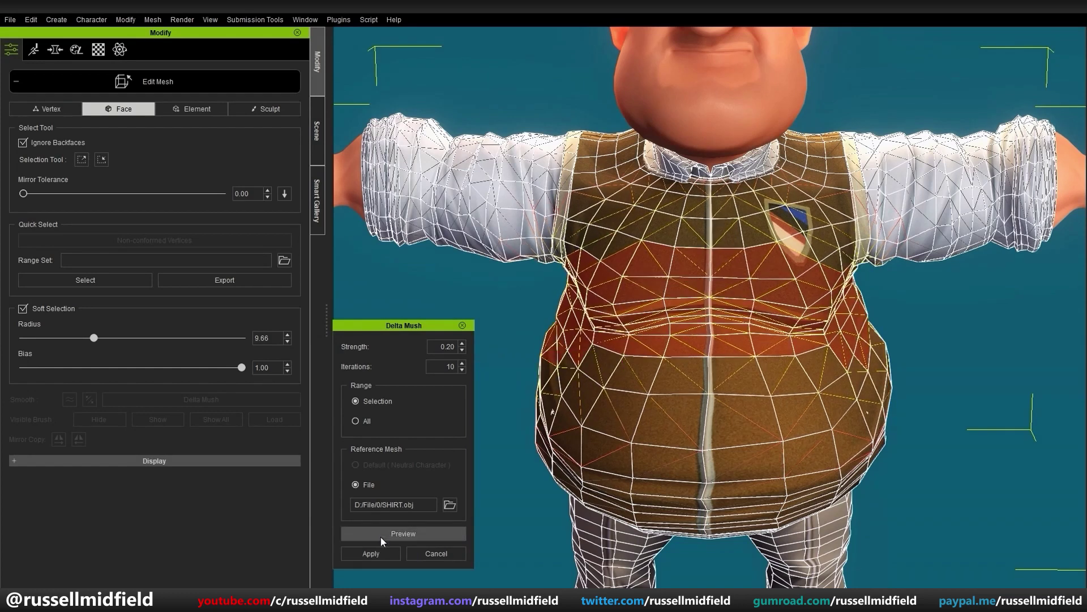
drag(453, 310, 1003, 440)
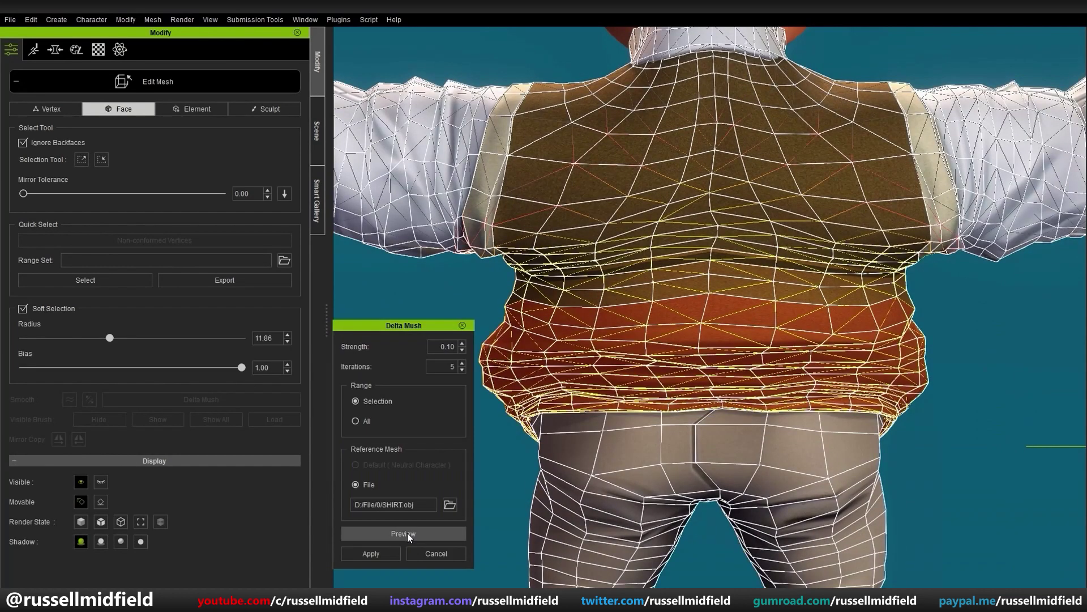
click(403, 534)
click(377, 554)
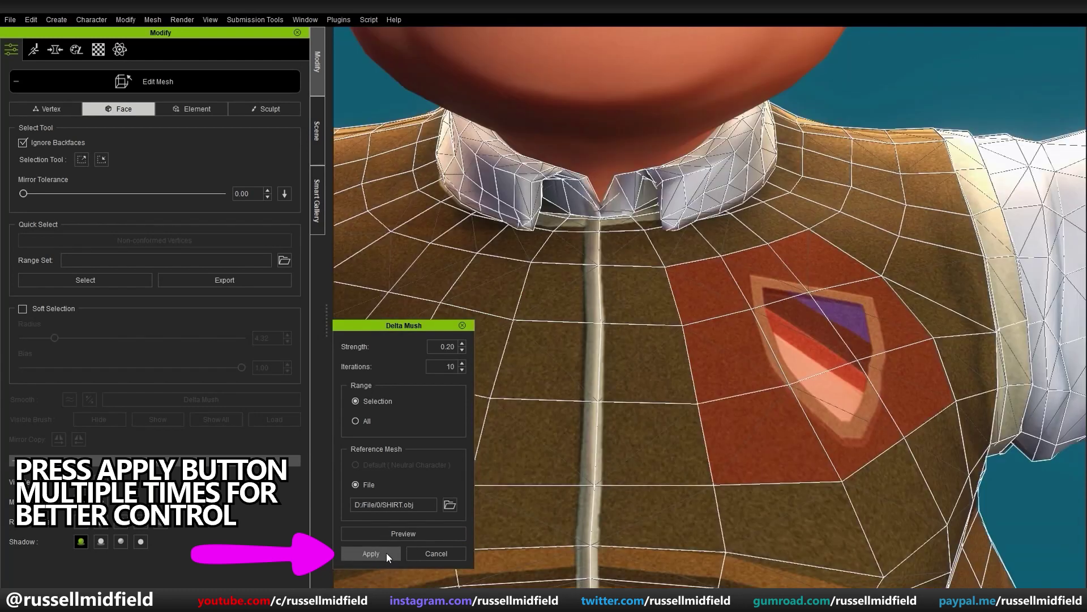
click(386, 553)
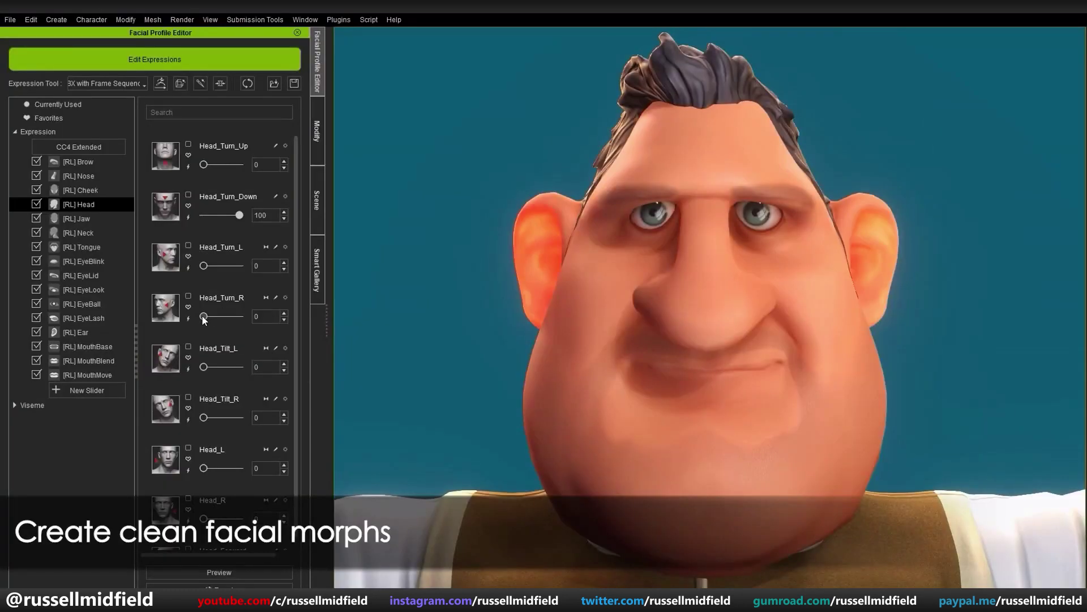
drag(203, 317, 213, 318)
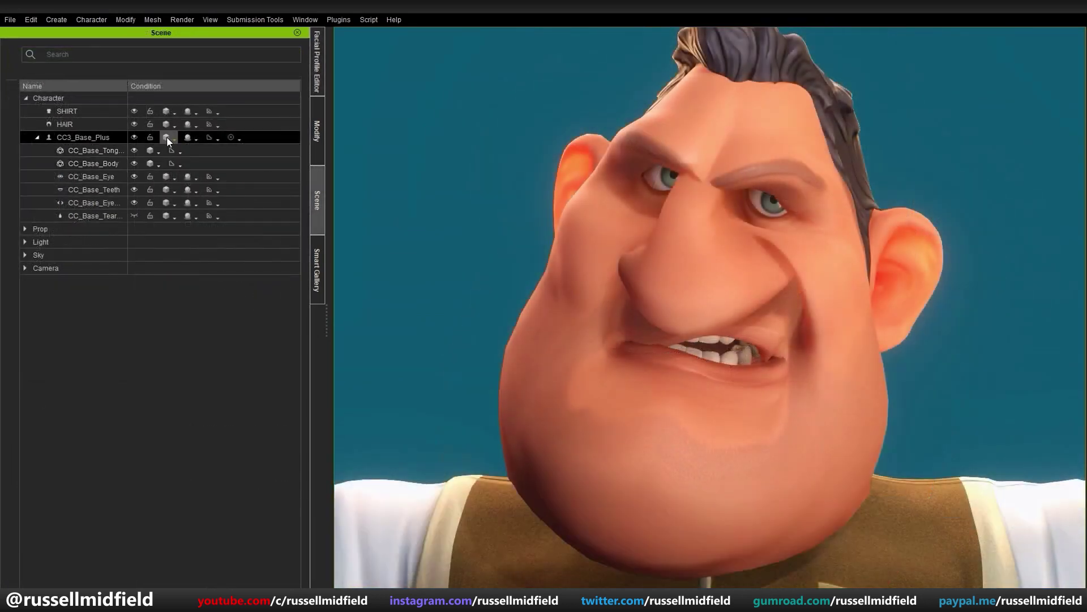
- Show the body as Wireframe on Shaded, then Delta Mush the mouth corner and brow at 0.20, 10 iterations
click(174, 137)
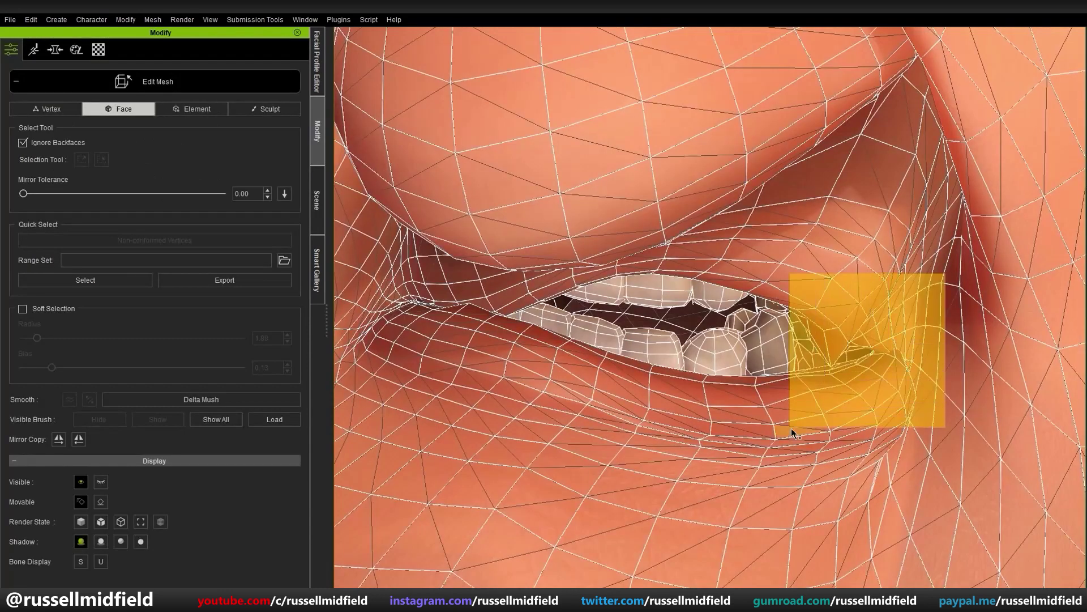
click(23, 309)
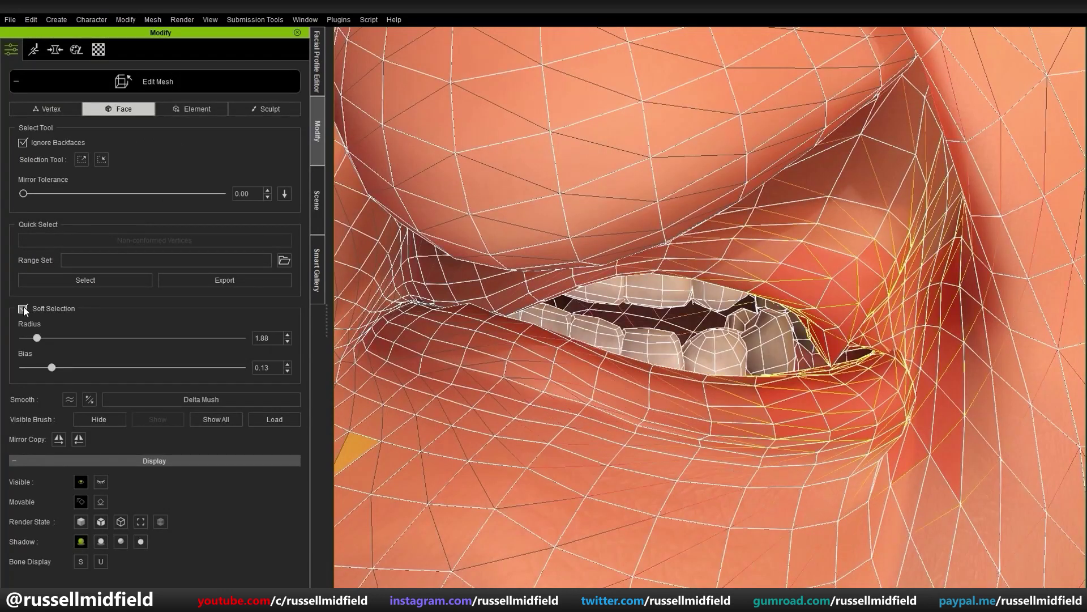
click(219, 400)
click(399, 535)
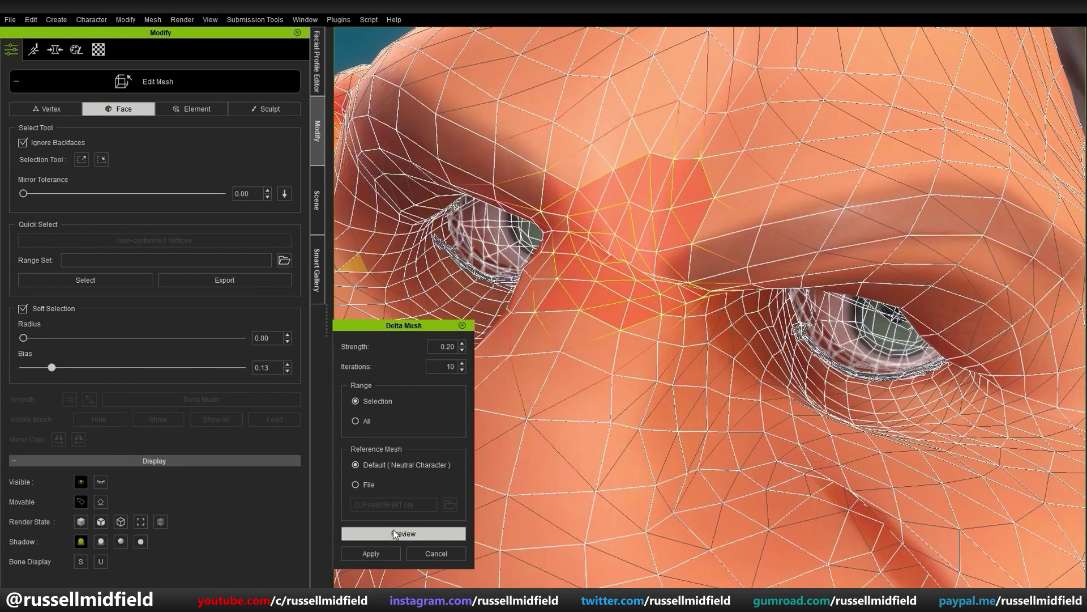
click(393, 532)
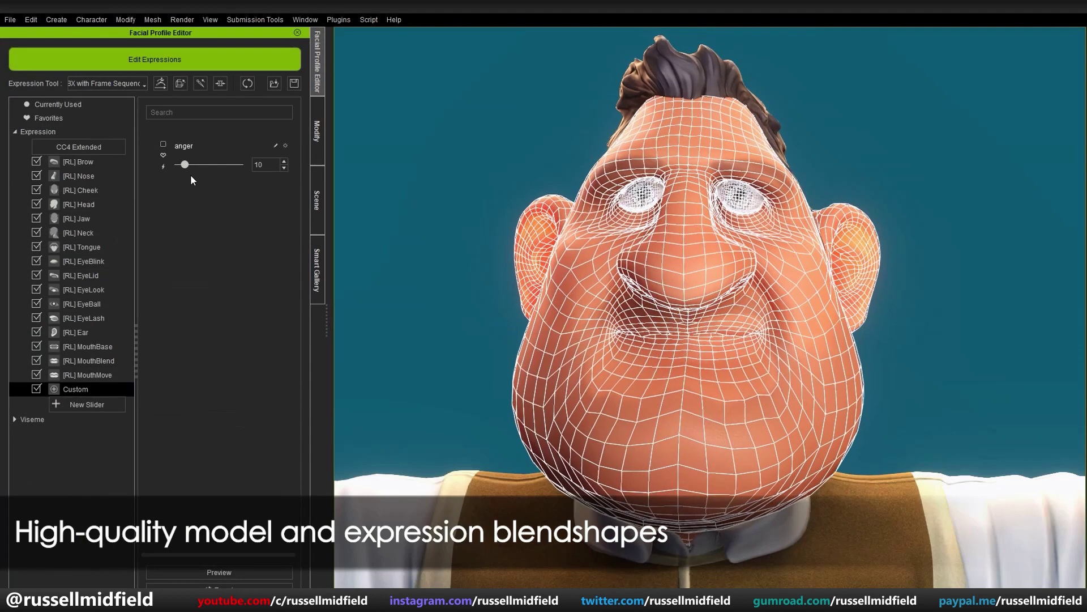
drag(190, 175, 253, 172)
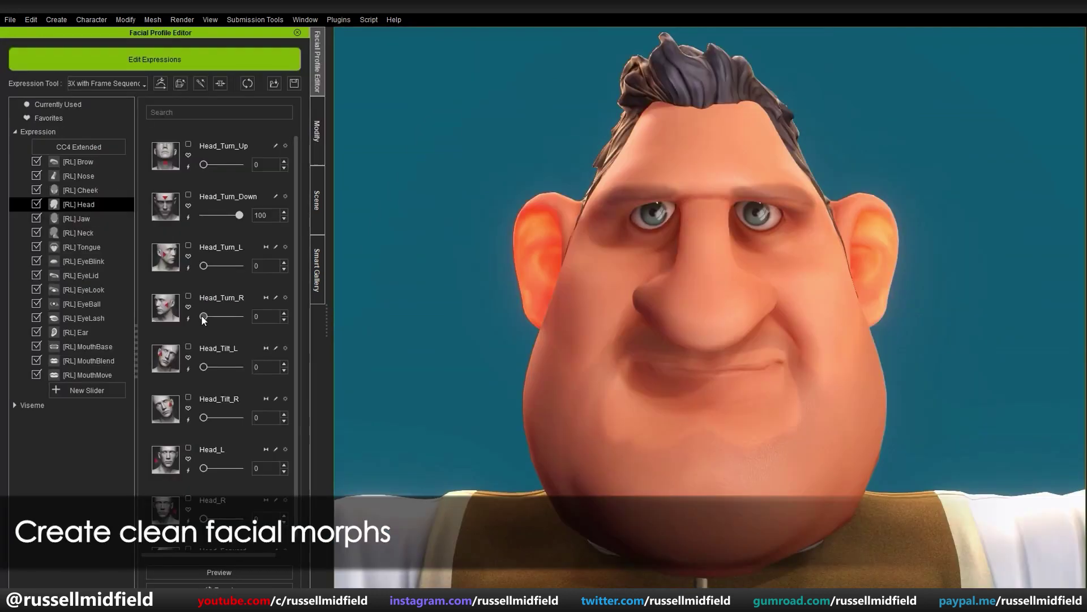
- Set Head_Turn_R to 26, Delta Mush the soft-selected mouth corner, then raise Head_Tilt_L
drag(203, 317, 212, 316)
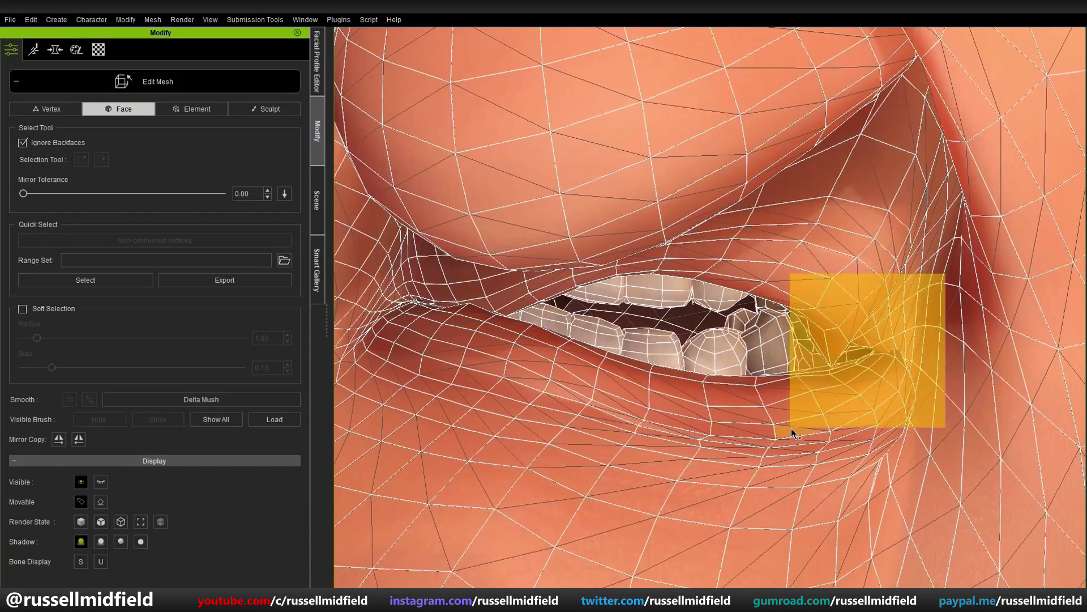
drag(791, 428, 790, 428)
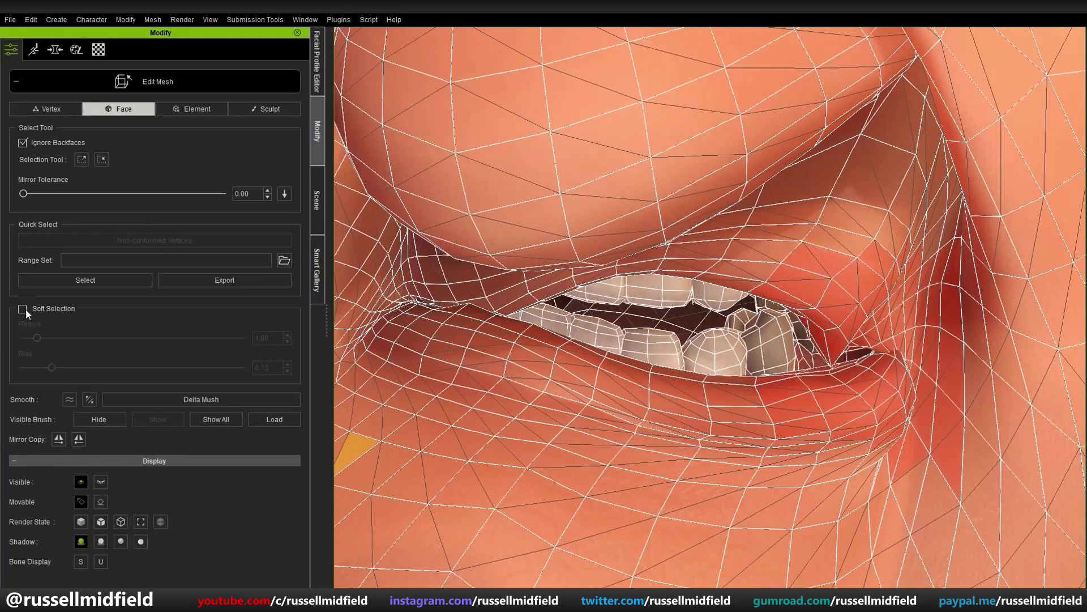
click(23, 309)
click(219, 400)
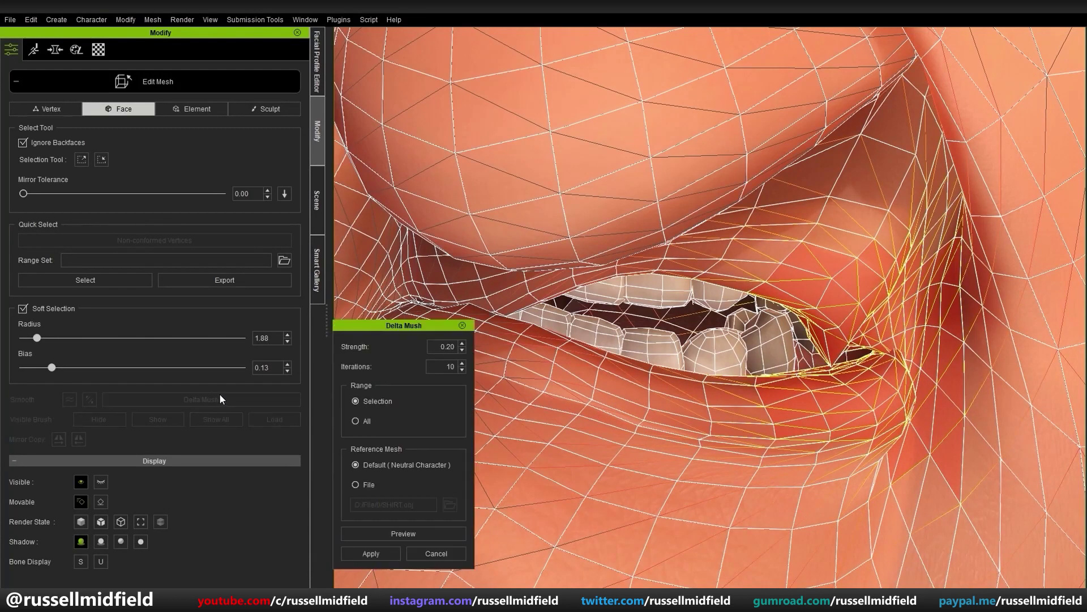
click(399, 533)
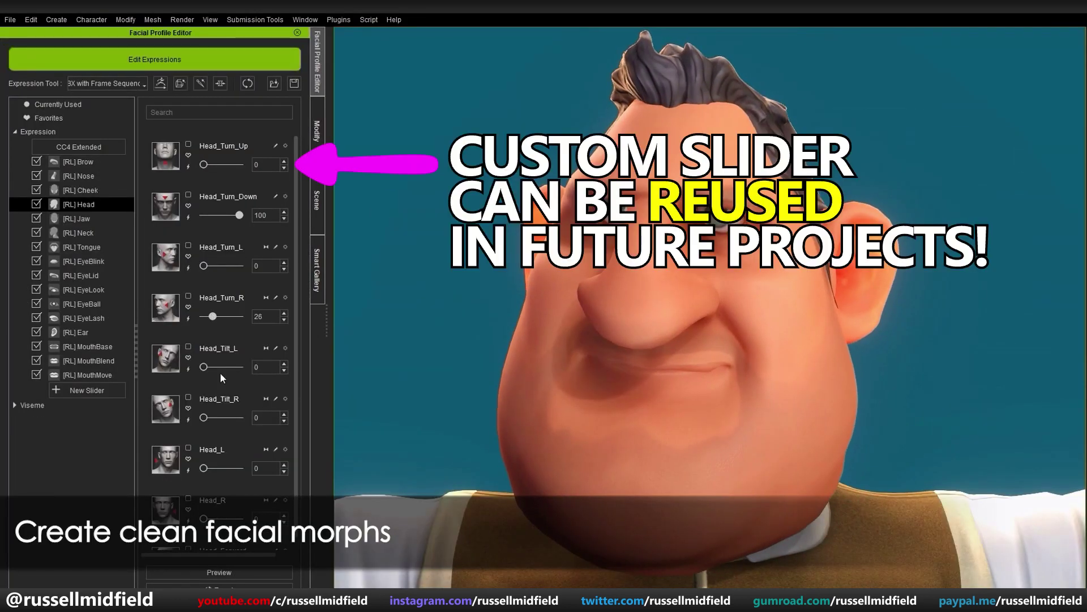
drag(204, 367, 219, 367)
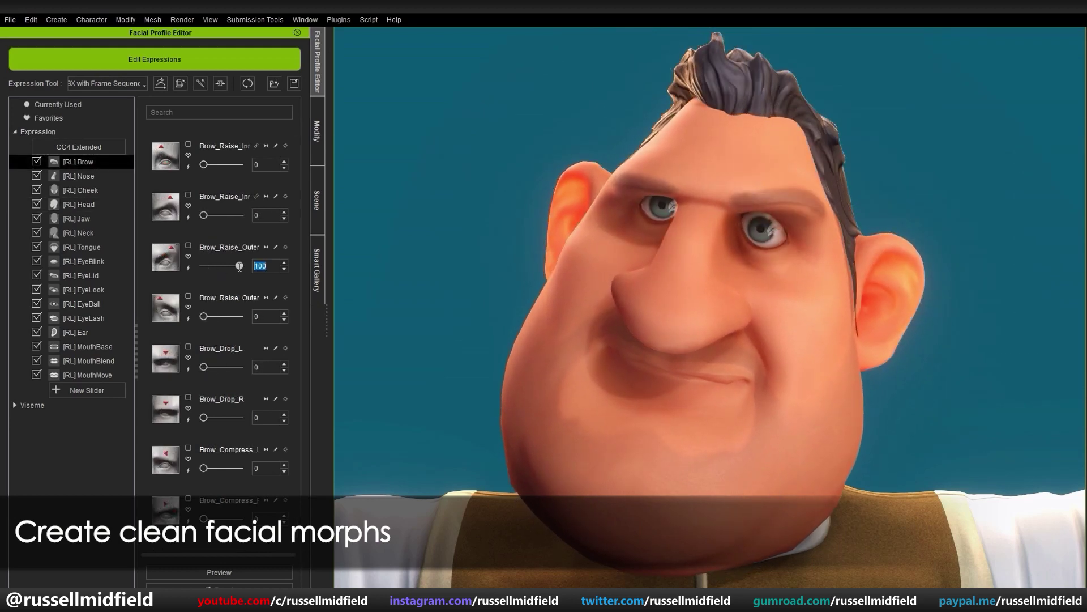